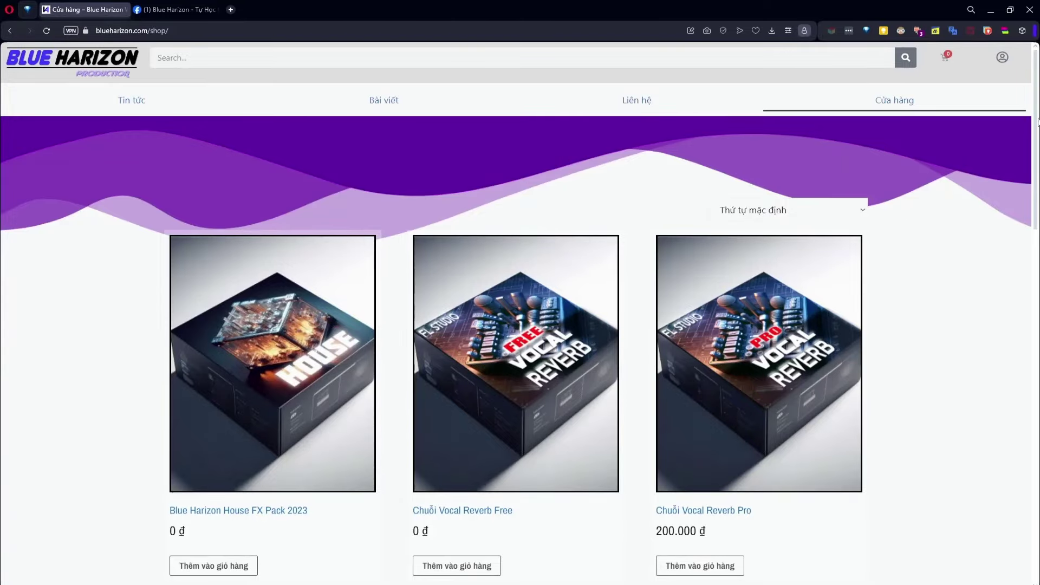
Step: Browse the Blue Harizon shop products down to the footer and back, then switch to the Facebook group tab
scroll(521, 314, "down", 1)
scroll(520, 314, "down", 2)
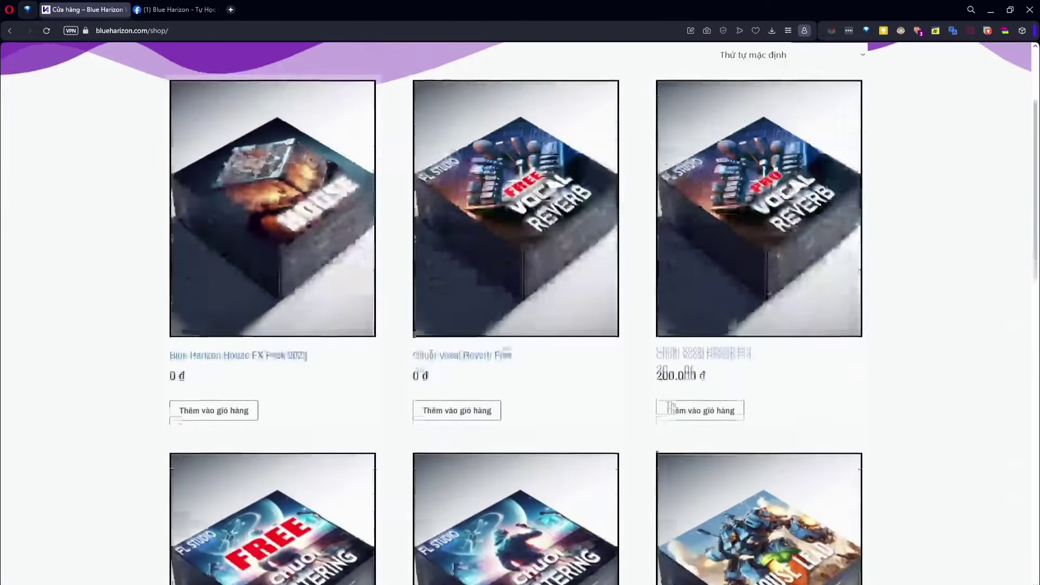
scroll(520, 315, "down", 2)
scroll(520, 315, "down", 3)
scroll(520, 315, "down", 1)
scroll(520, 314, "down", 2)
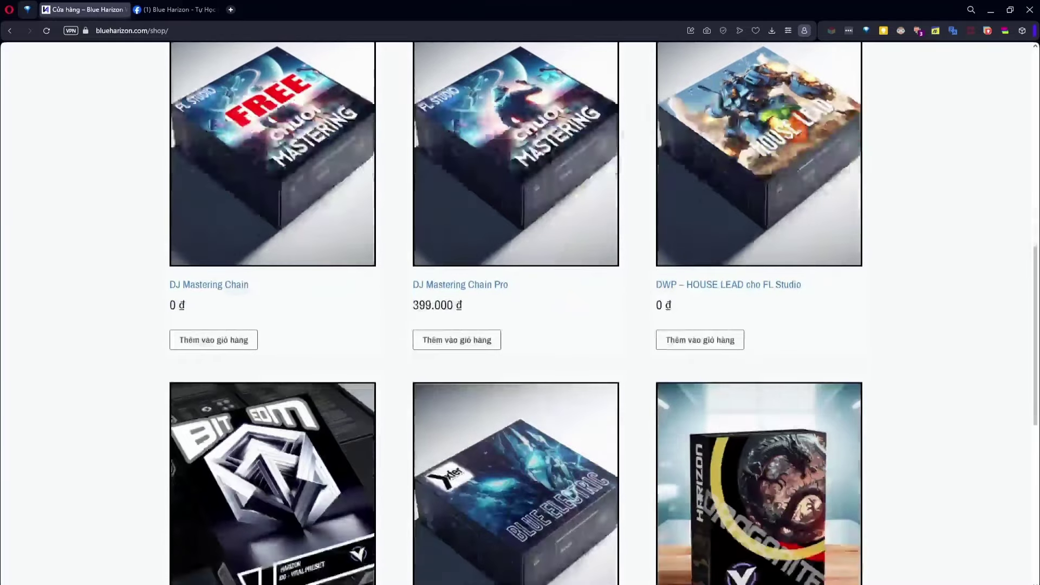
scroll(520, 315, "down", 1)
scroll(520, 314, "down", 1)
scroll(956, 397, "down", 2)
scroll(956, 397, "down", 6)
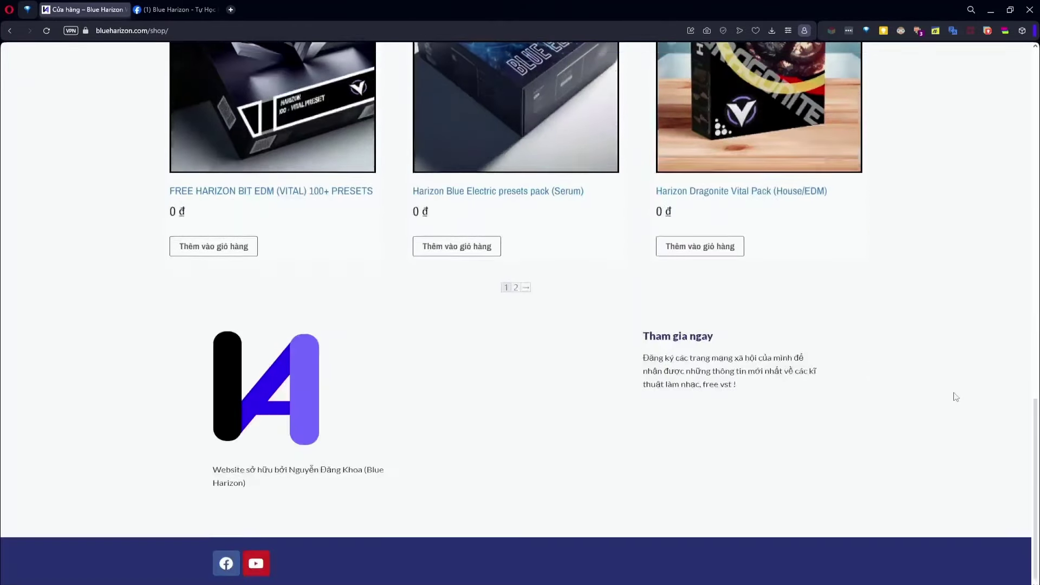
scroll(956, 397, "up", 12)
scroll(957, 397, "up", 9)
scroll(956, 397, "down", 9)
scroll(957, 397, "down", 5)
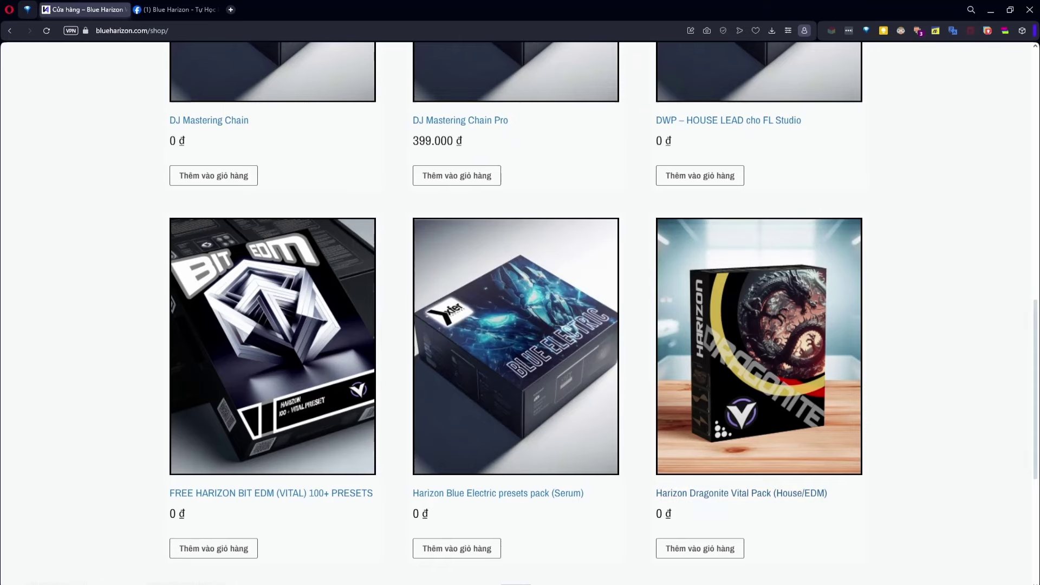
scroll(852, 464, "up", 8)
scroll(852, 464, "up", 6)
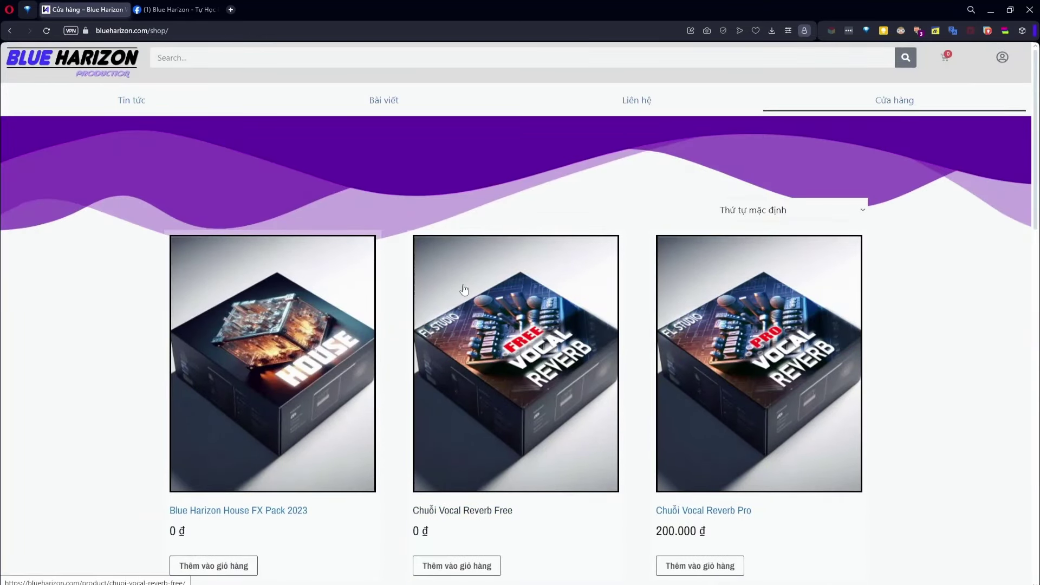
key("ctrl+Tab")
Step: Scroll through the 'Tự Học FL Studio Cùng Nhau' group feed down and back up to review recent posts
scroll(545, 193, "down", 3)
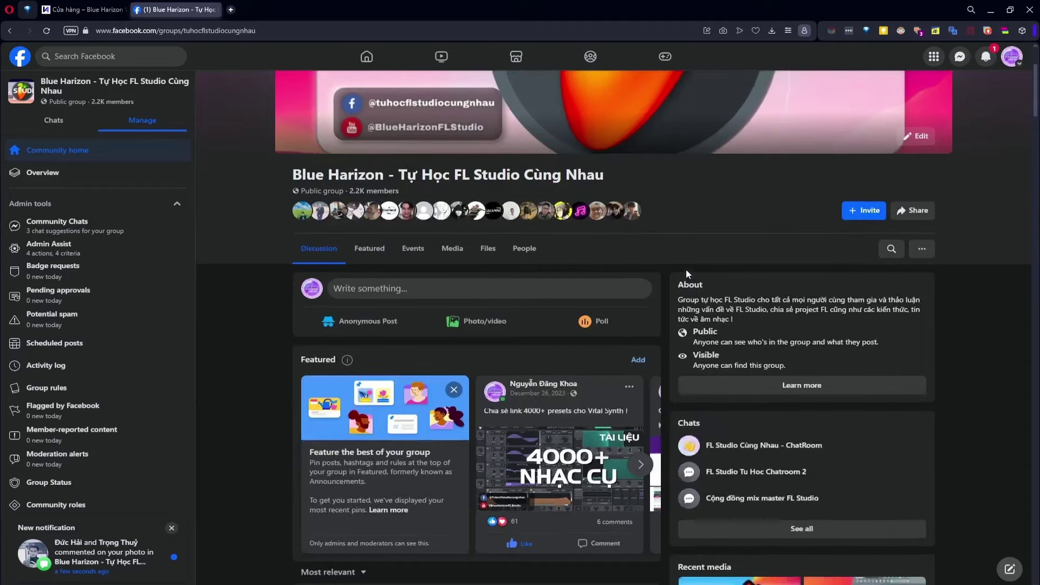
scroll(503, 189, "down", 5)
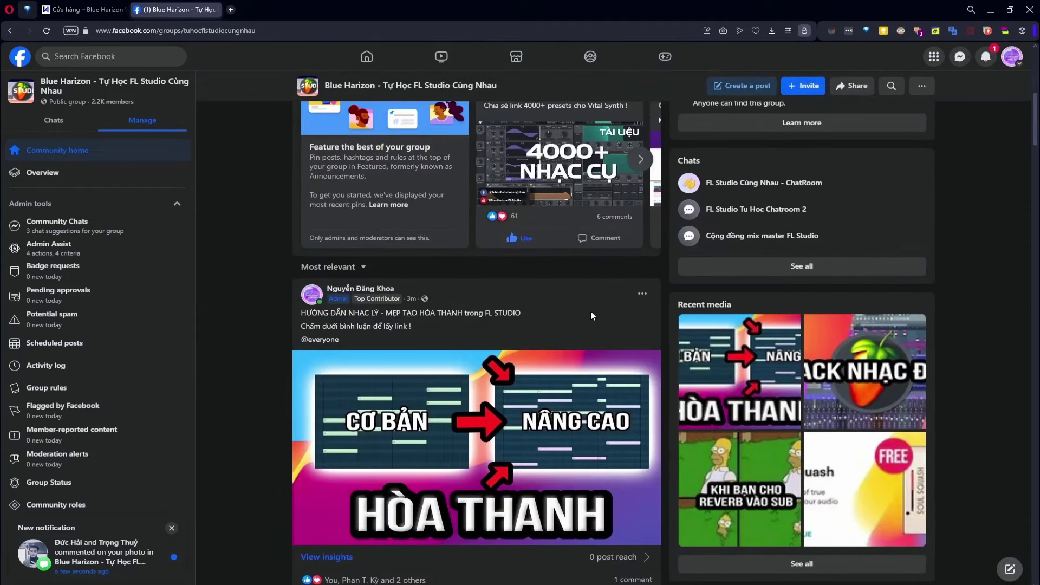
scroll(590, 311, "down", 5)
scroll(591, 310, "down", 3)
scroll(593, 316, "down", 5)
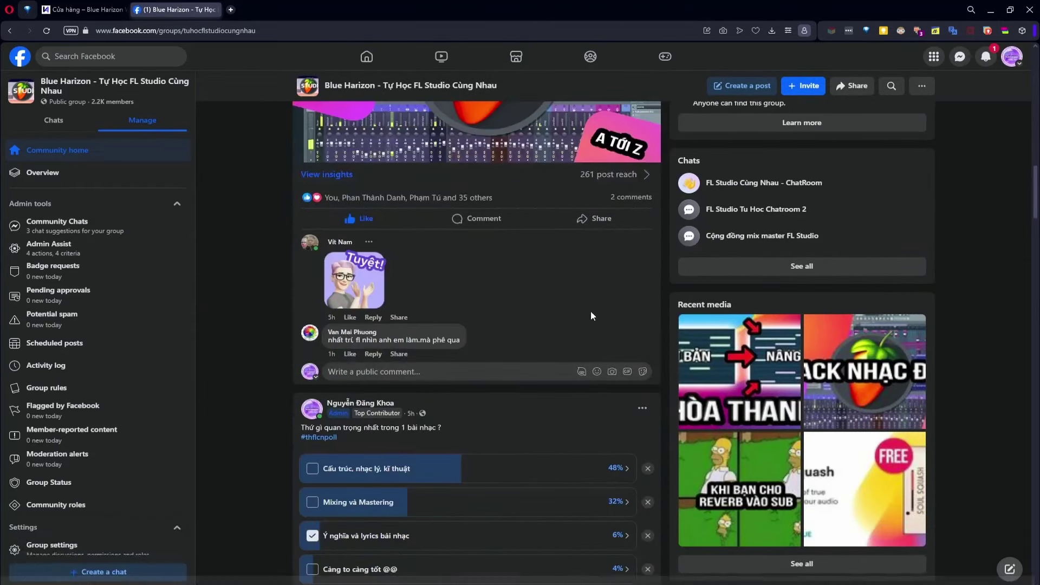
scroll(593, 316, "down", 5)
scroll(593, 316, "down", 3)
scroll(591, 312, "down", 6)
scroll(591, 312, "down", 5)
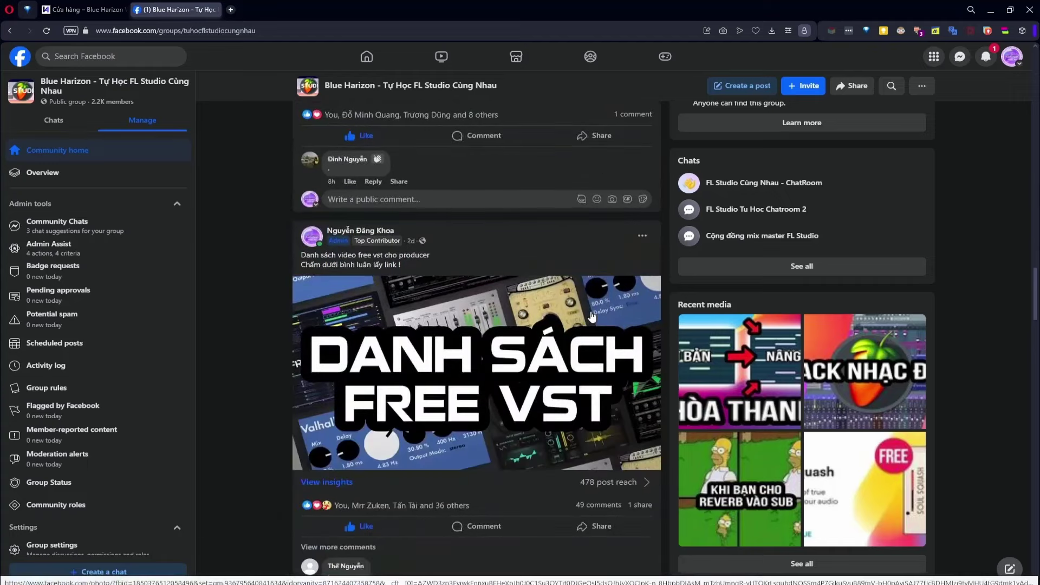
scroll(590, 312, "up", 10)
scroll(592, 311, "up", 5)
scroll(592, 311, "up", 5)
scroll(592, 311, "up", 4)
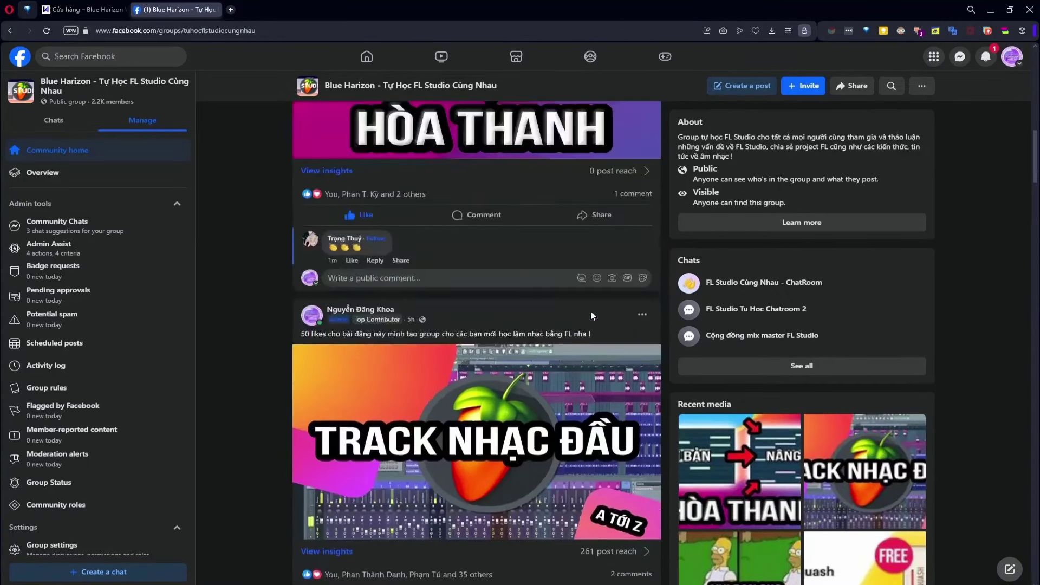
scroll(591, 311, "up", 3)
scroll(592, 316, "up", 4)
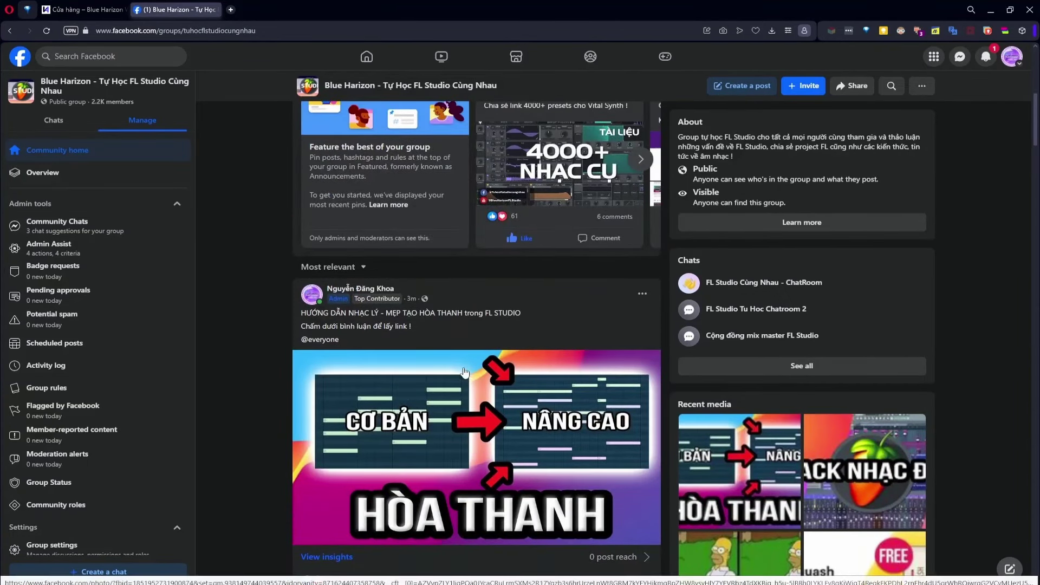
scroll(463, 374, "down", 3)
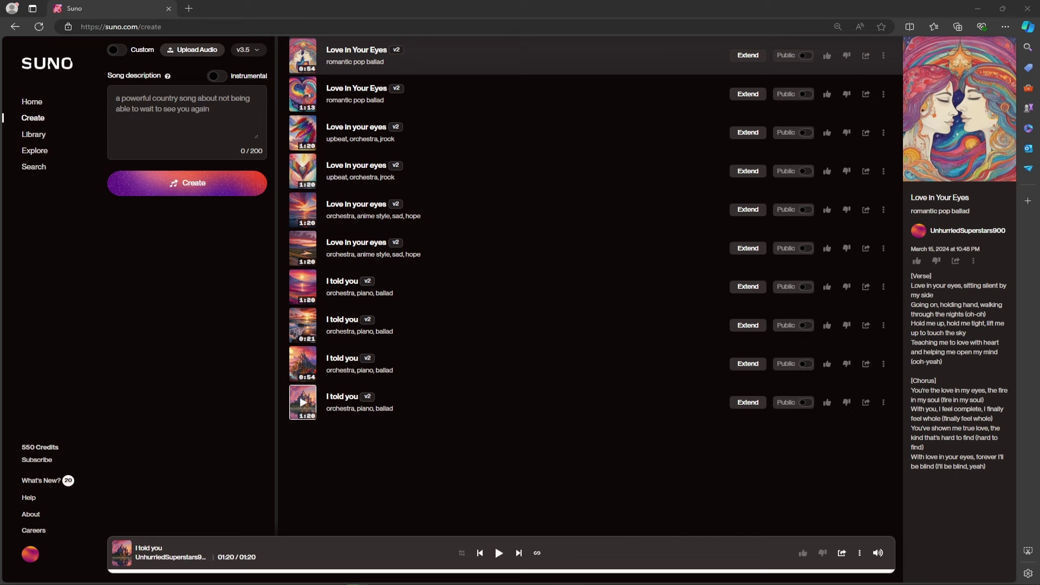
Step: Bring the Notepad genre and mood list forward and move it to the right side of the screen
key("alt+Tab")
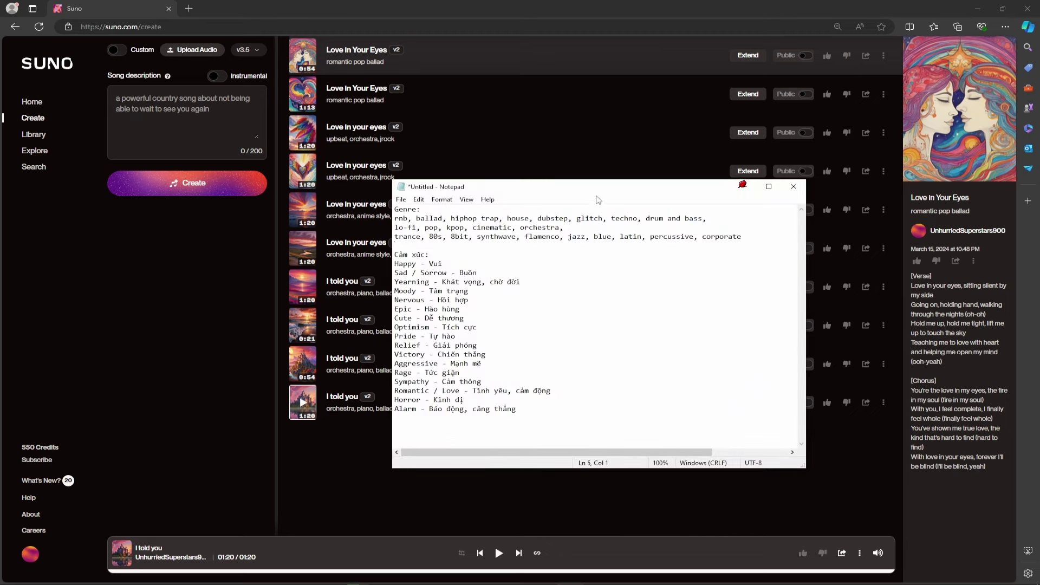
left_click_drag(593, 192, 694, 183)
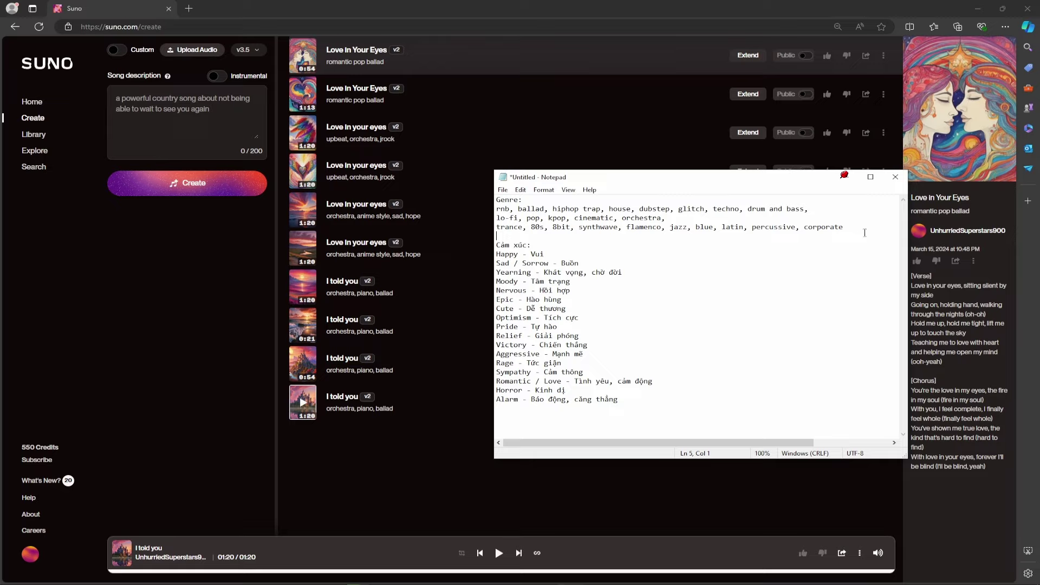
Step: Look over the genre and mood lists, select 'hiphop trap', and return to the Suno page
left_click_drag(864, 232, 498, 212)
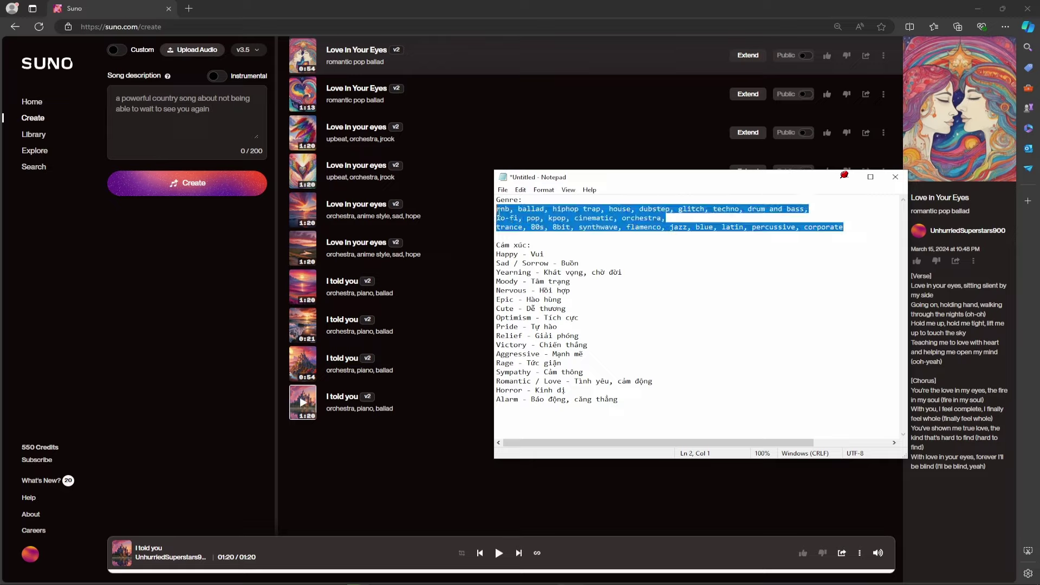
left_click(549, 208)
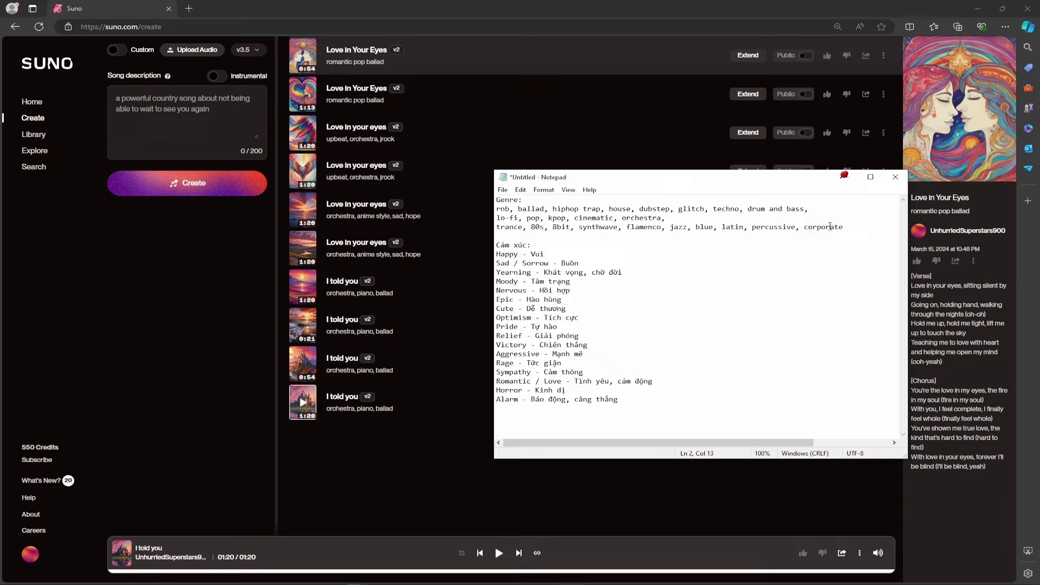
left_click_drag(682, 401, 454, 255)
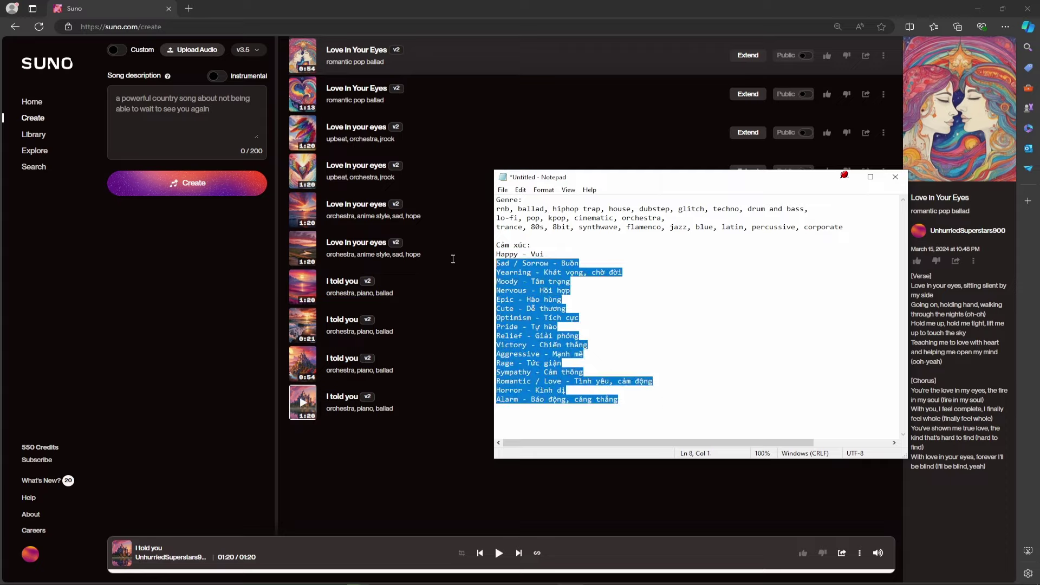
left_click(685, 271)
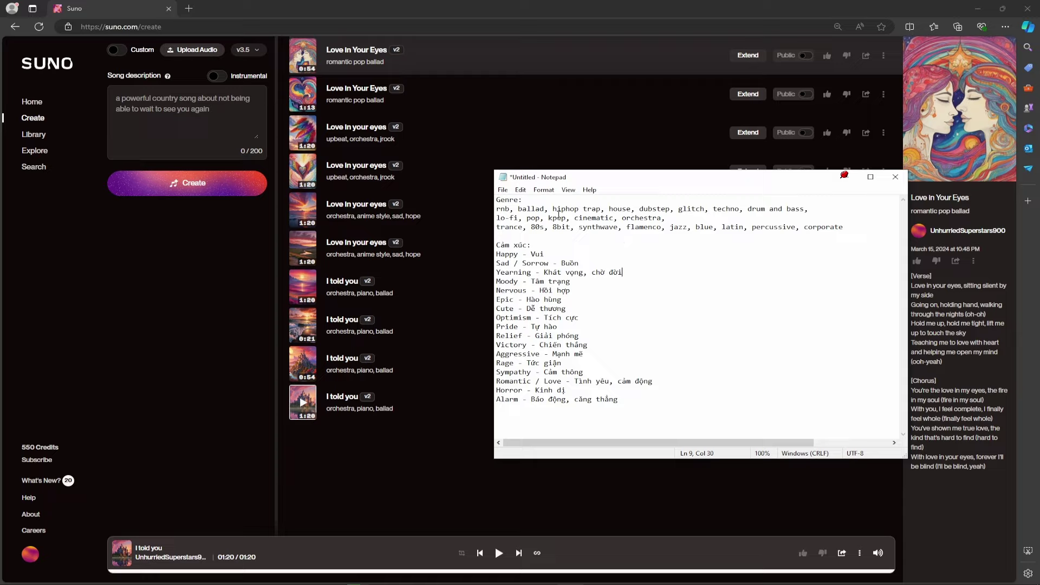
left_click_drag(553, 209, 601, 207)
key("ctrl+c")
left_click(214, 109)
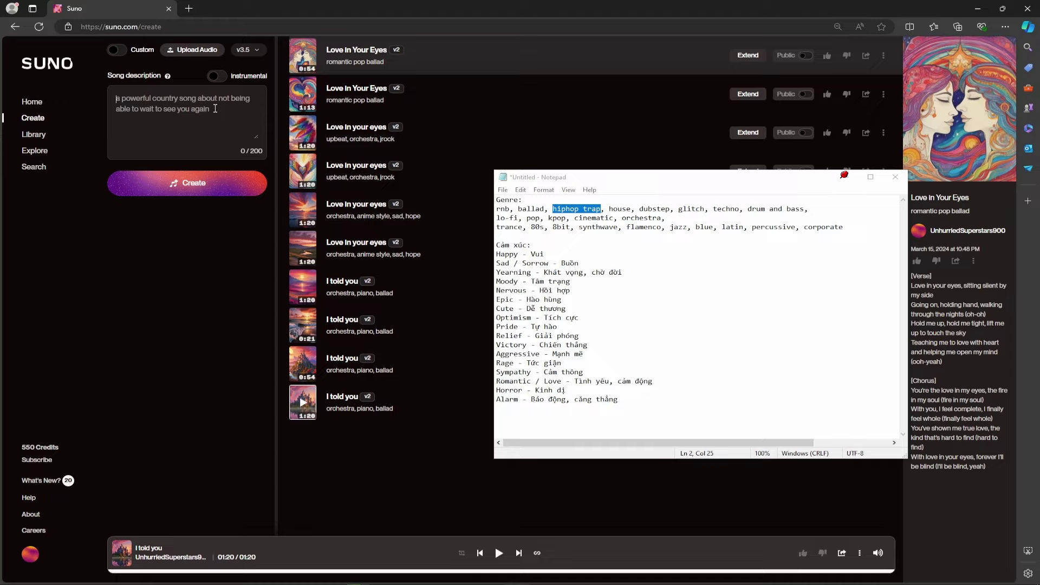
Step: Paste 'hiphop trap' into the song description and add ', cute, yearning' after it
key("ctrl+v")
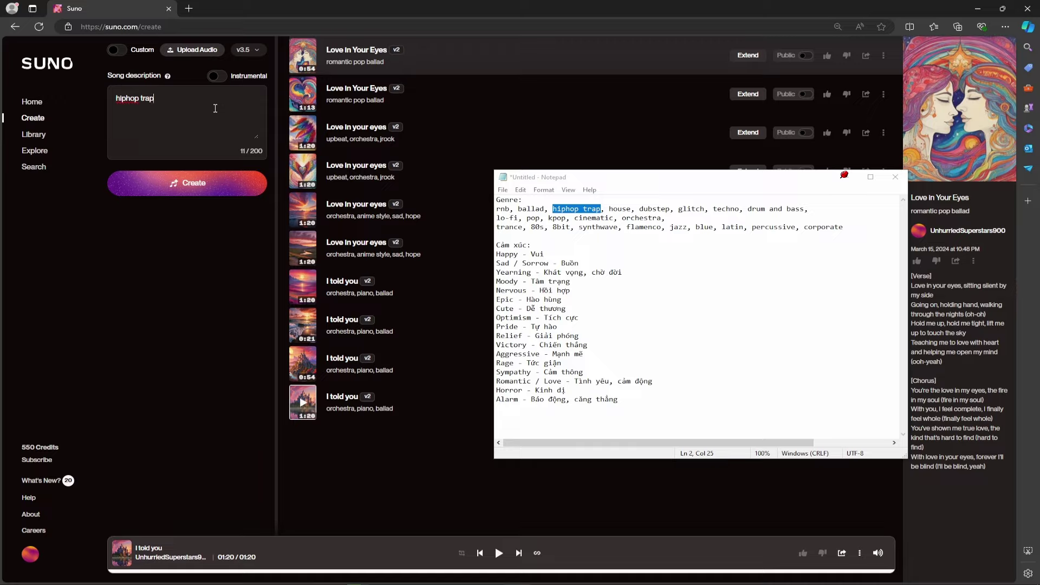
type(", cu")
type("te")
type(", year")
type("ning")
Step: Replace 'yearning' with 'uplifting' so the description reads 'hiphop trap, cute, uplifting'
key("BackSpace")
key("BackSpace")
key("BackSpace")
key("BackSpace")
key("BackSpace")
key("BackSpace")
key("BackSpace")
key("BackSpace")
key("BackSpace")
type("upli")
type("fting")
left_click_drag(628, 401, 593, 265)
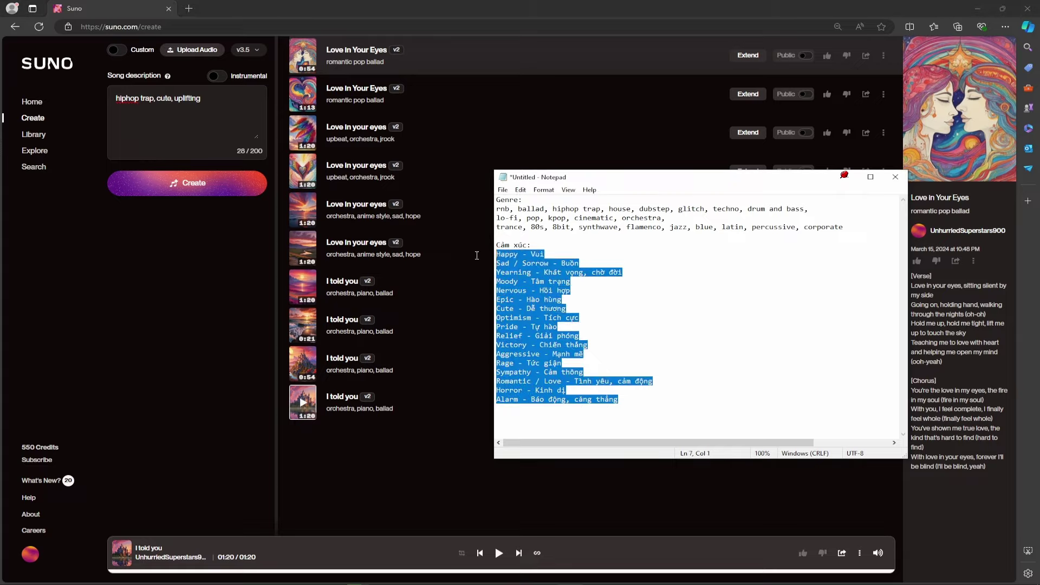
left_click(593, 265)
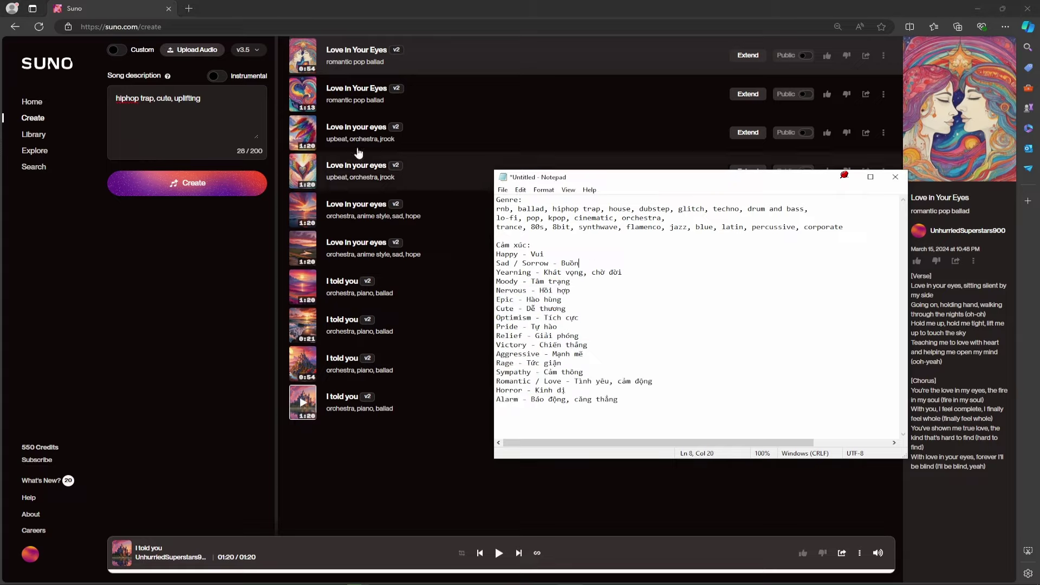
left_click(217, 77)
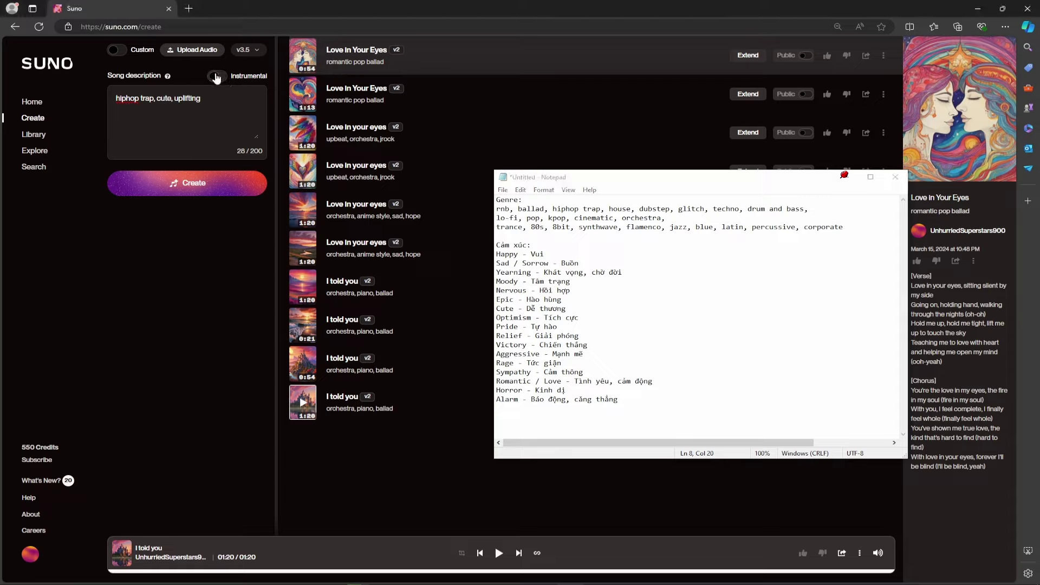
Step: Turn Instrumental on, keep model v3.5, and create the songs
left_click(217, 76)
left_click(248, 51)
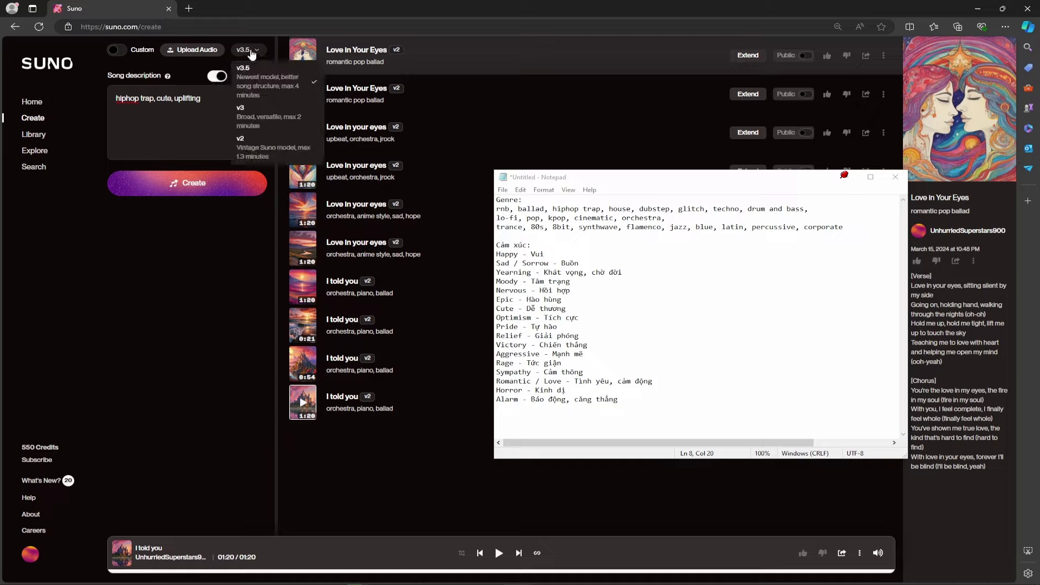
left_click(255, 80)
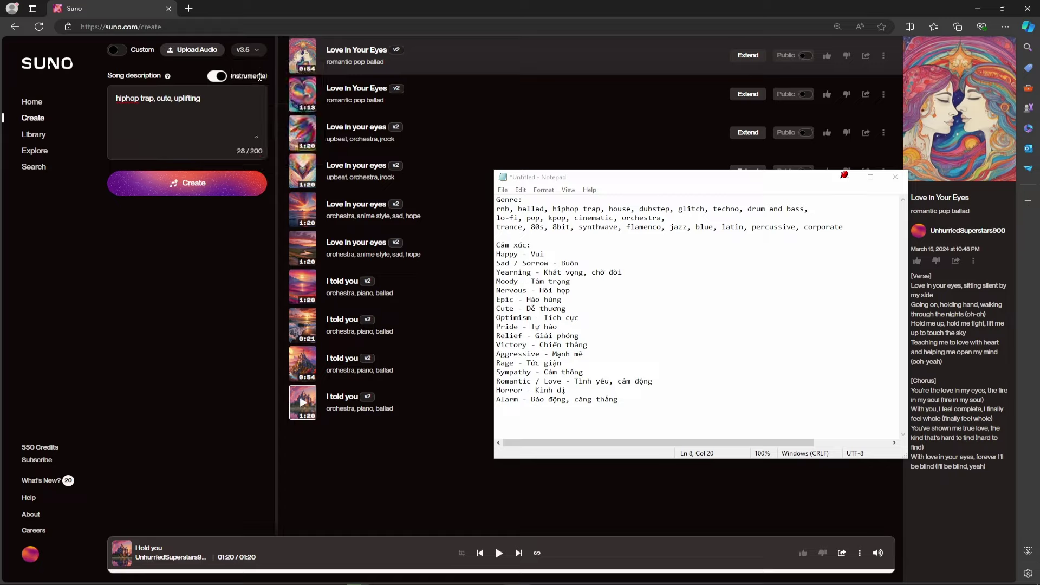
left_click(208, 183)
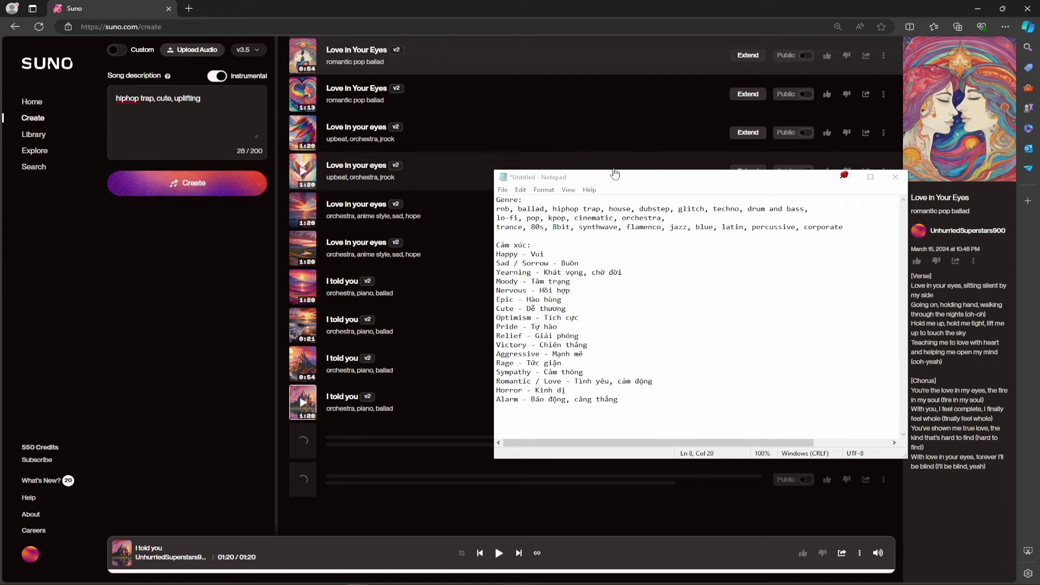
Step: Move the Notepad reference list higher on screen while the Sunshine and Waves tracks generate
left_click(630, 179)
left_click_drag(630, 179, 620, 70)
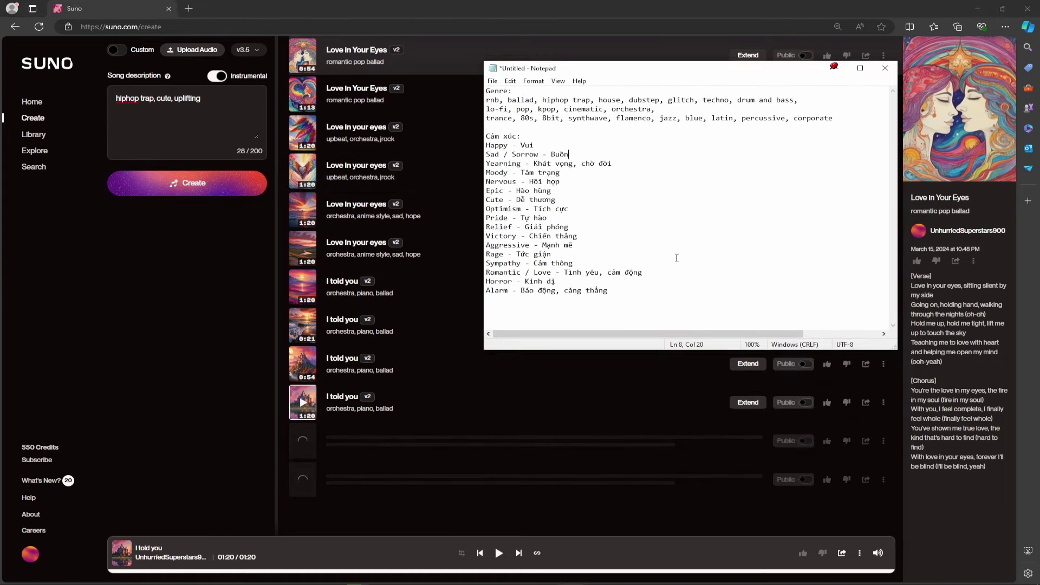
mouse_move(680, 295)
left_mouse_down()
mouse_move(488, 136)
mouse_move(487, 91)
left_mouse_up()
left_click(756, 272)
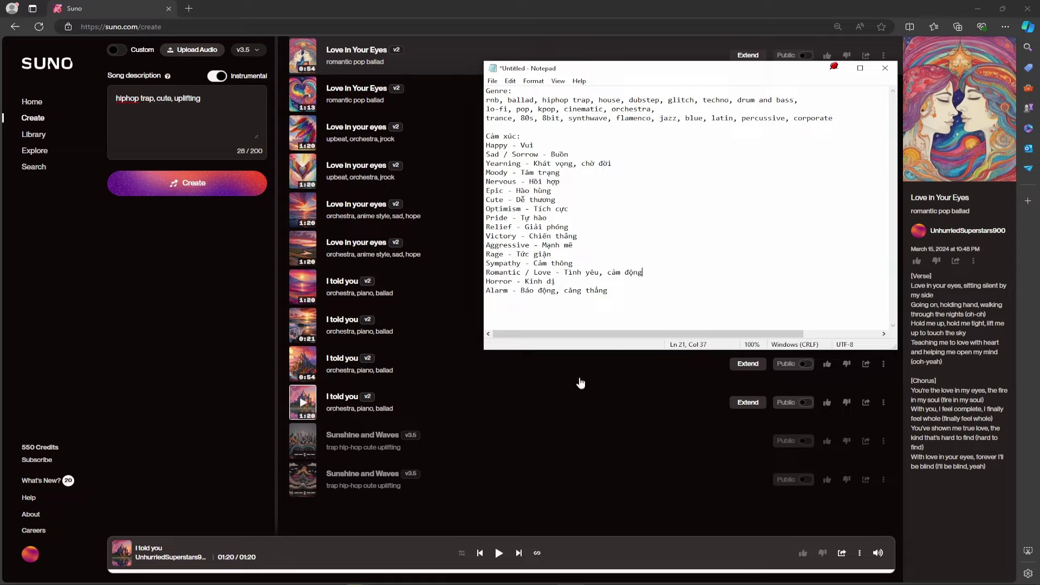
key("Up")
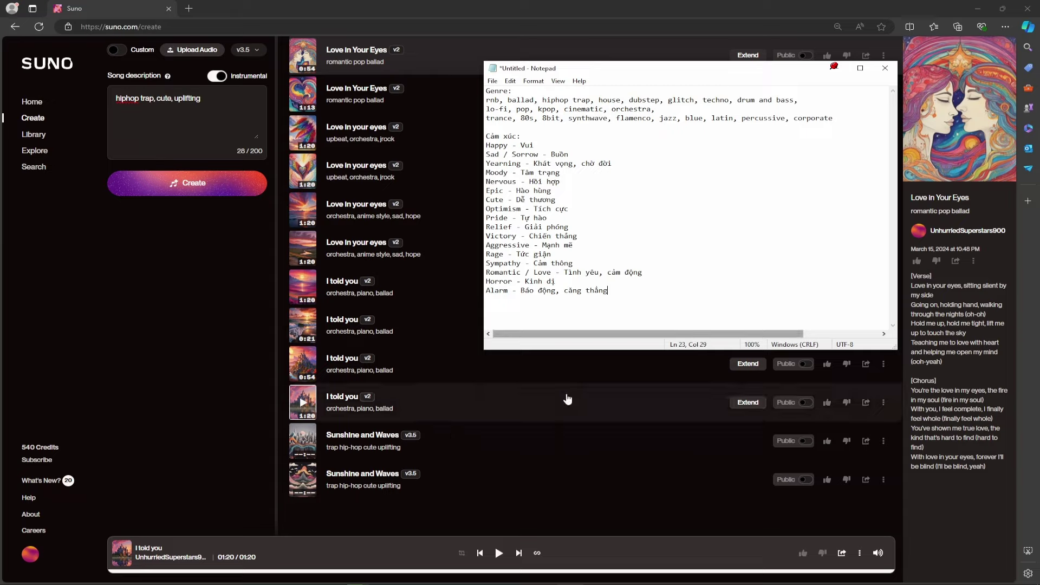
Step: Play the first Sunshine and Waves track, pause it, then play the second version
left_click(314, 447)
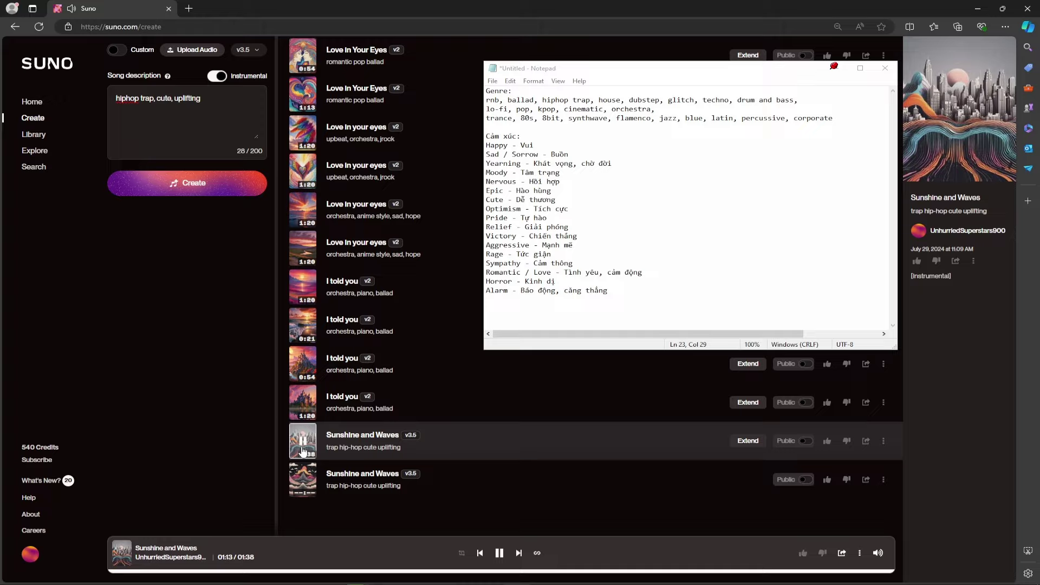
left_click(302, 451)
left_click(304, 480)
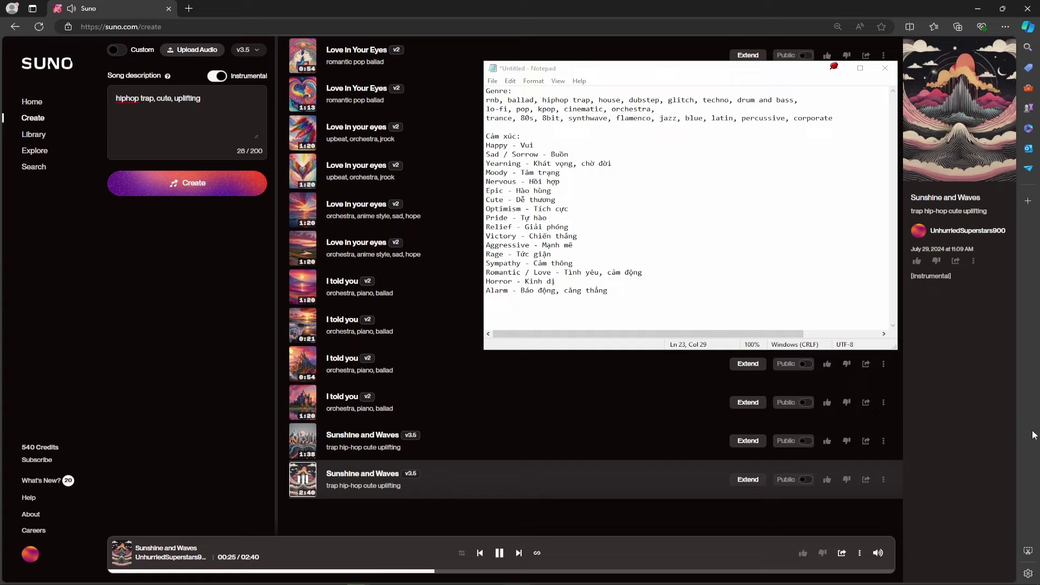
Step: Add a new genre line 'future bass, ethnic (dân tộc), asian, china' after 'corporate'
left_click(853, 118)
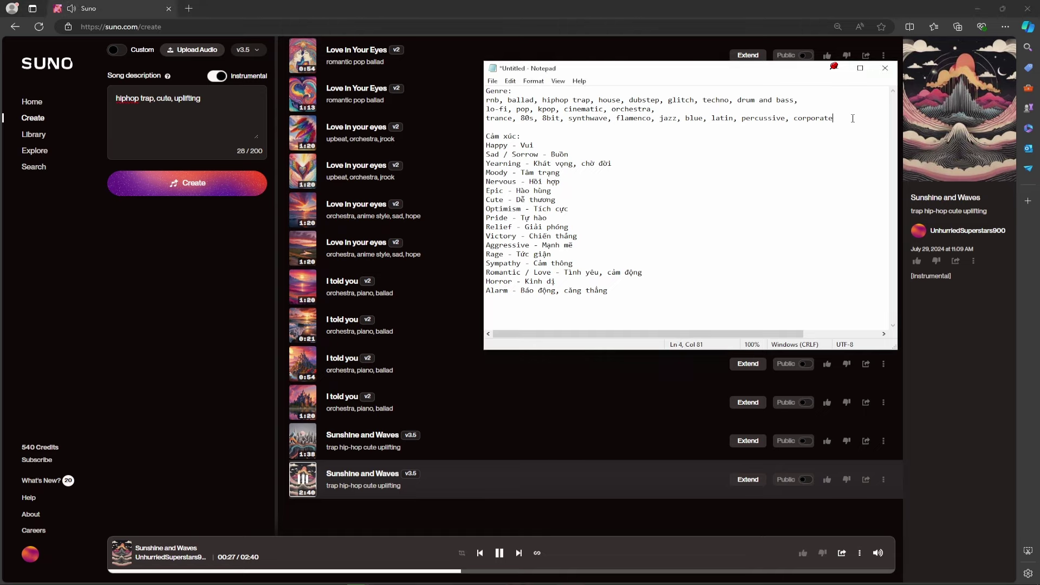
key("Return")
type("future b")
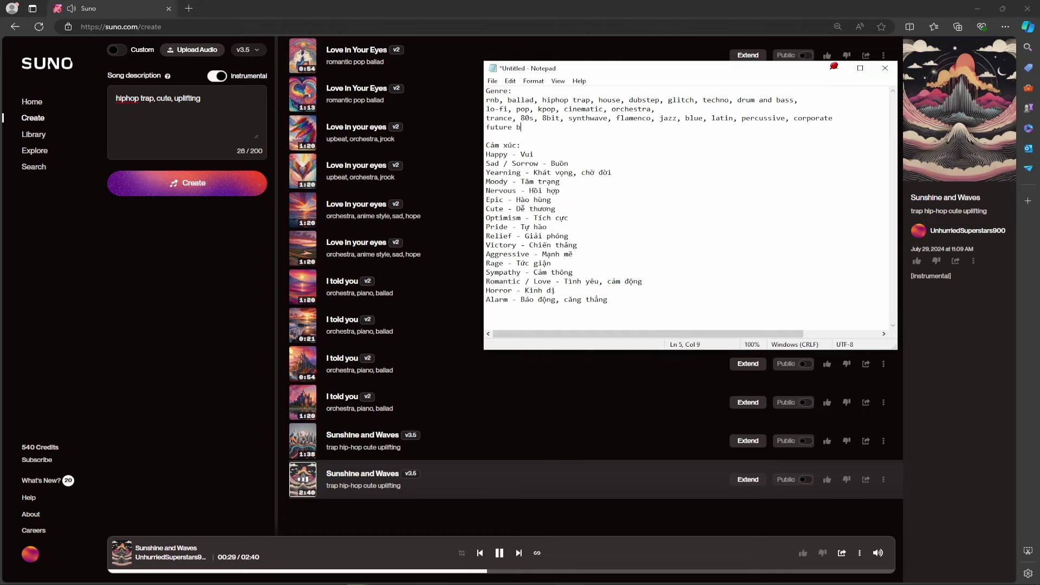
type("ass, ethn")
type("ic (dâ")
type("n tộc)")
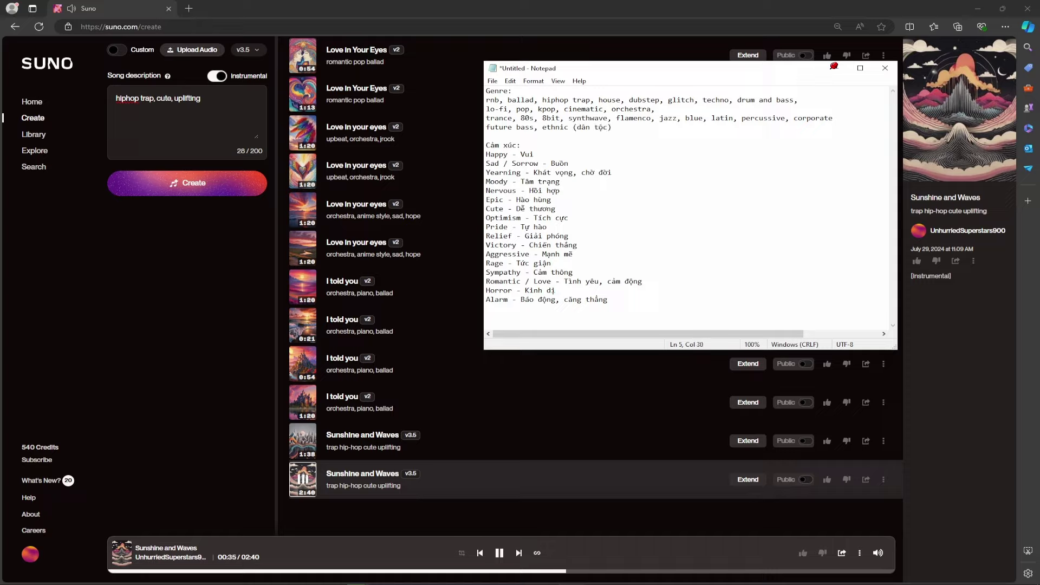
type(", ")
type("asian")
type(", ch")
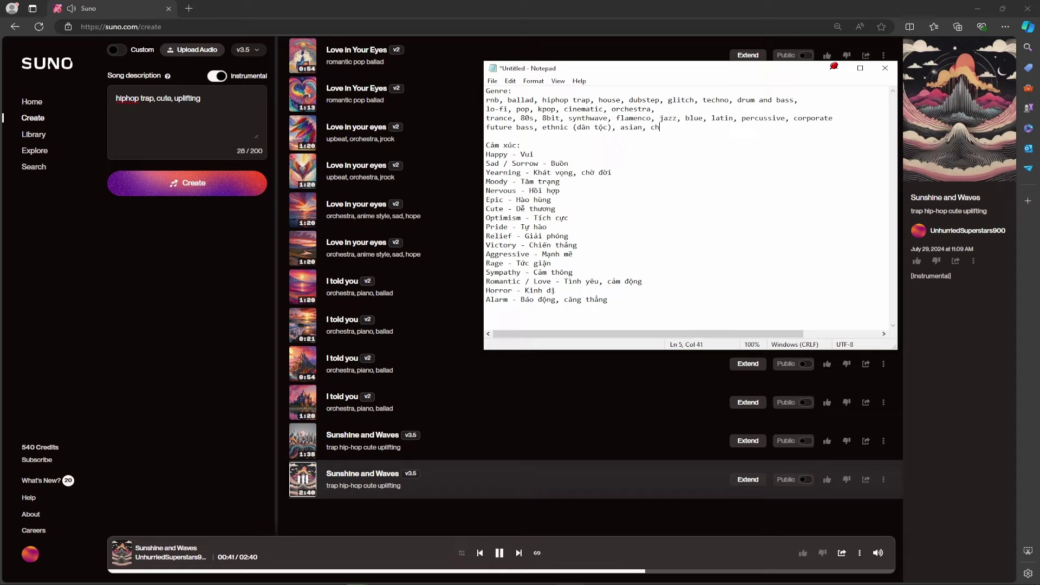
type("ina")
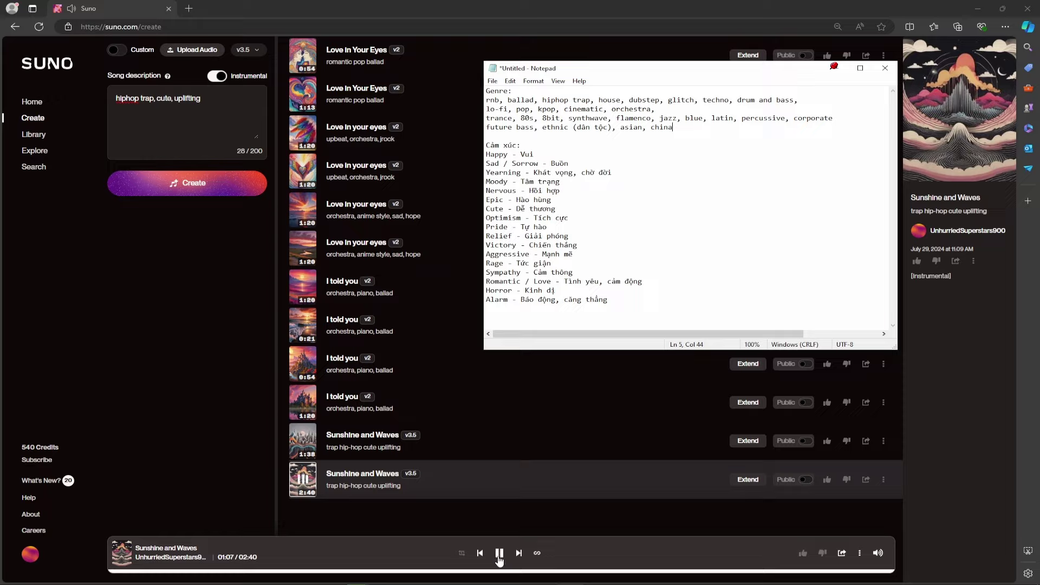
Step: Pause playback and replace the song description with 'japan trap hiphop, koto'
left_click(500, 561)
left_click(212, 107)
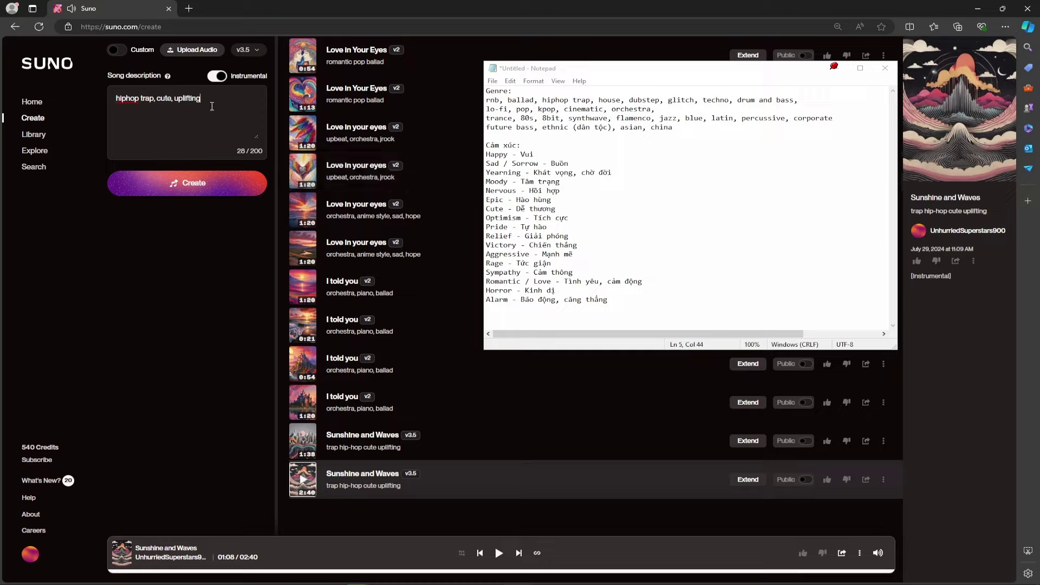
left_click_drag(212, 107, 117, 101)
left_click_drag(219, 102, 92, 98)
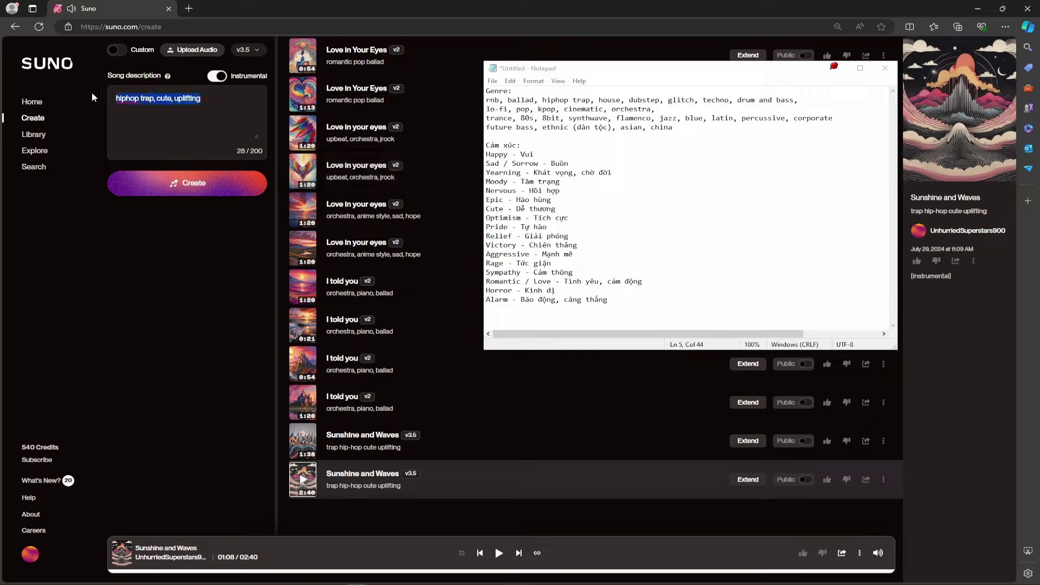
key("BackSpace")
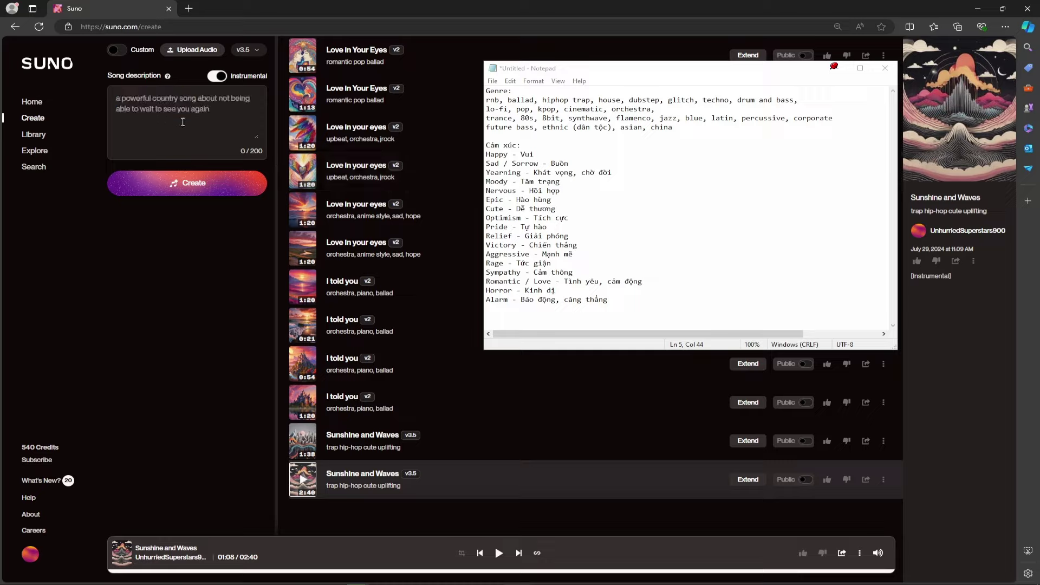
type("jap")
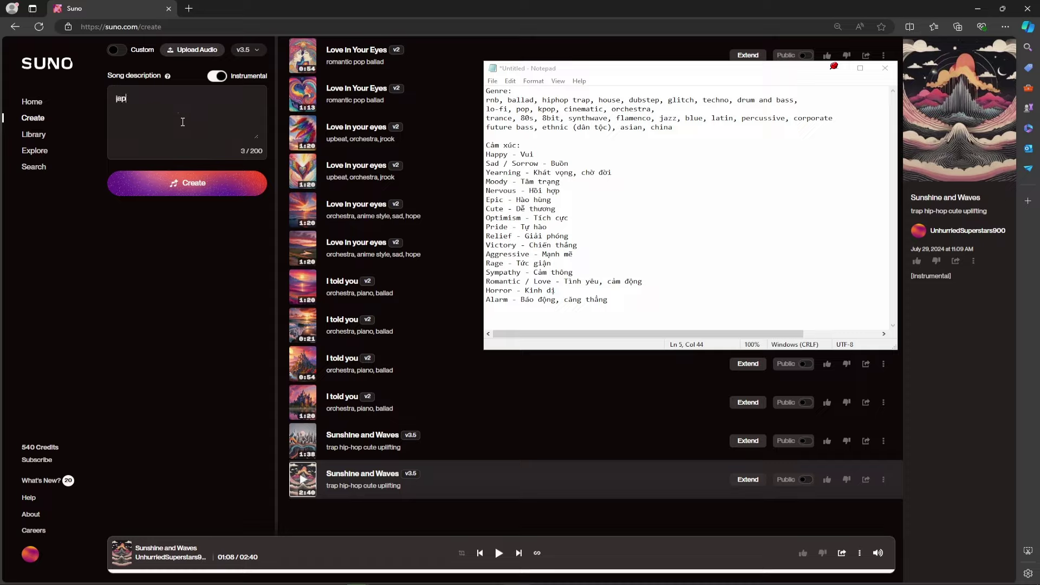
type("an ")
type("trap hi")
type("pho")
type("p,")
type(" koto")
Step: Turn Instrumental off, append 'vocaloid' to the description, and create the new songs
left_click(217, 76)
left_click(218, 106)
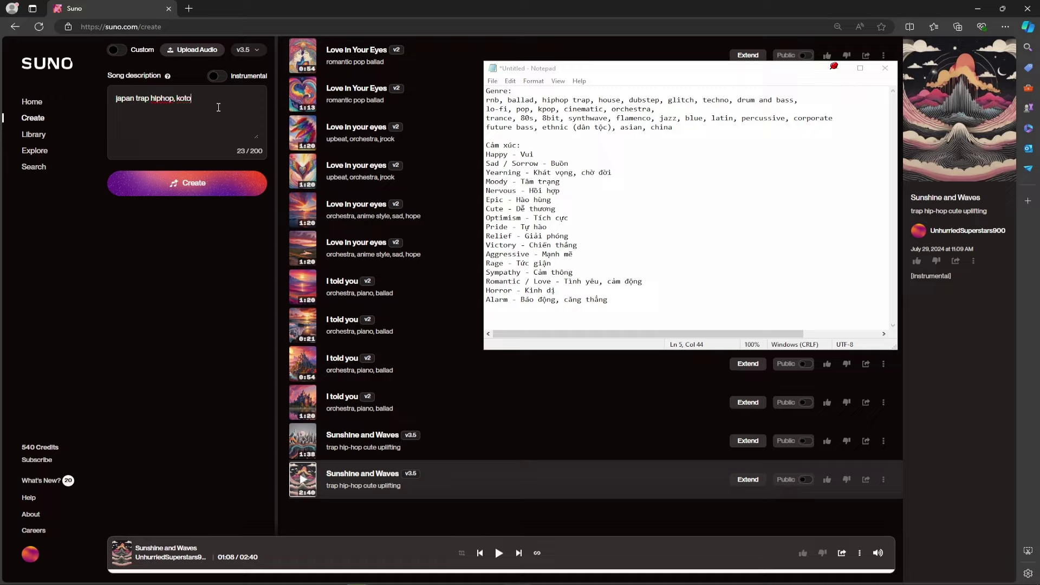
type("vo")
type("caloid")
left_click_drag(146, 104, 117, 100)
left_click(228, 99)
left_click(230, 186)
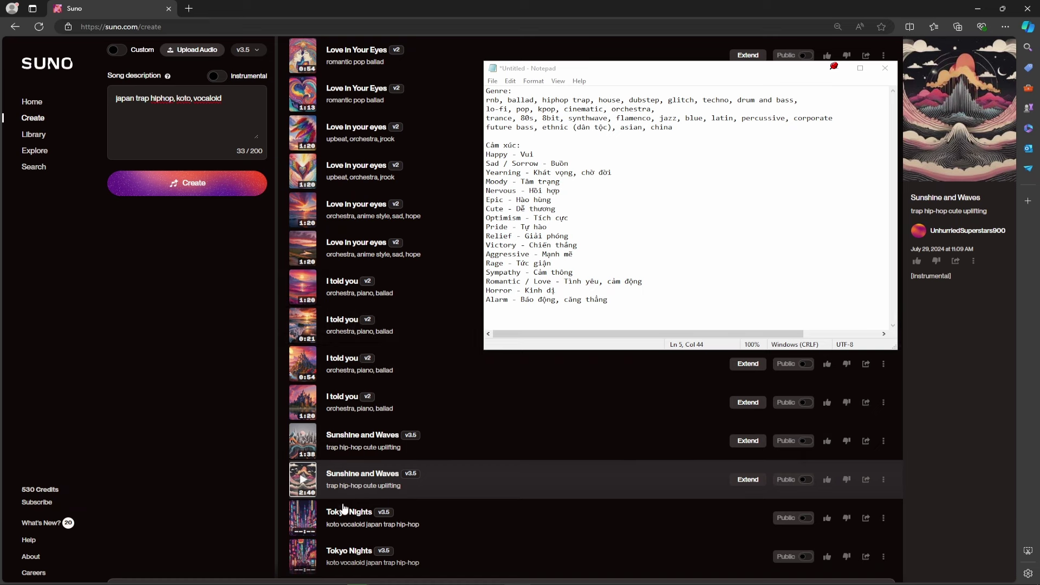
Step: Play the first 'Tokyo Nights' track to show its neon Tokyo and koto lyrics
left_click(303, 518)
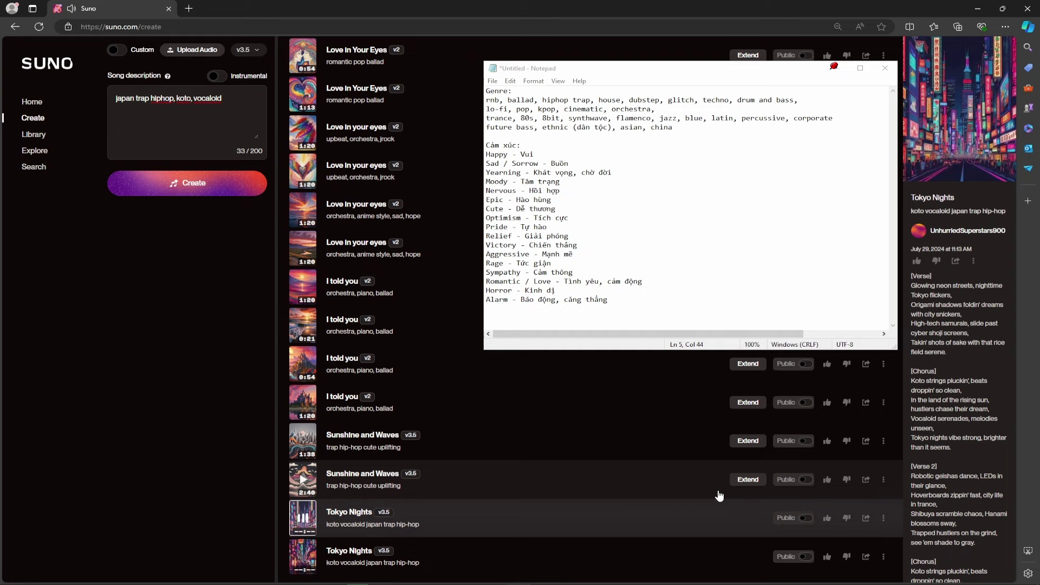
mouse_move(959, 366)
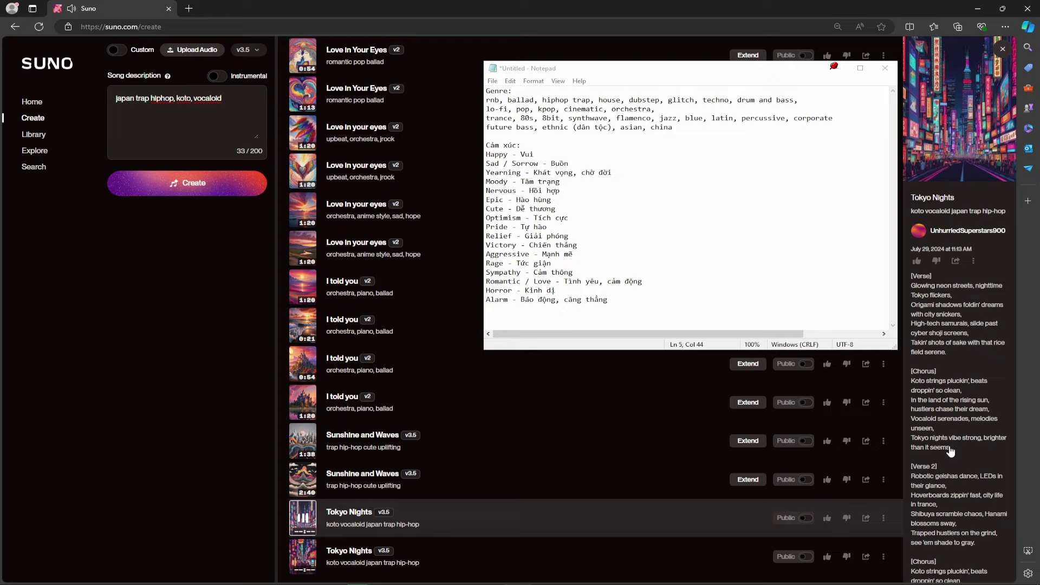
Step: Pause the first 'Tokyo Nights' track, select description text, then play the second 'Tokyo Nights' version
left_click(306, 521)
left_click_drag(173, 99, 144, 103)
left_click(163, 99)
left_click(126, 121)
key("ctrl+a")
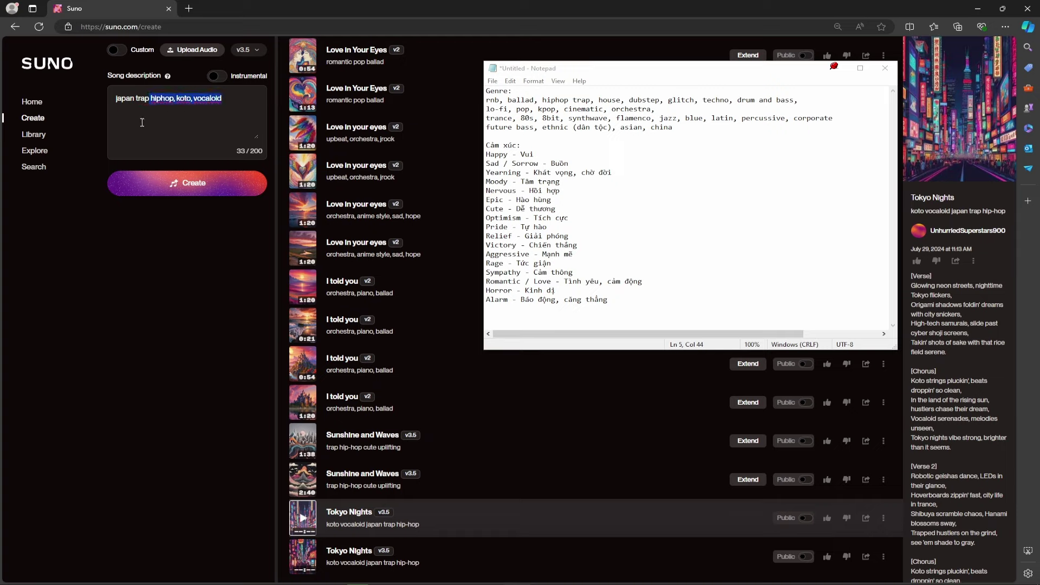
left_click(210, 134)
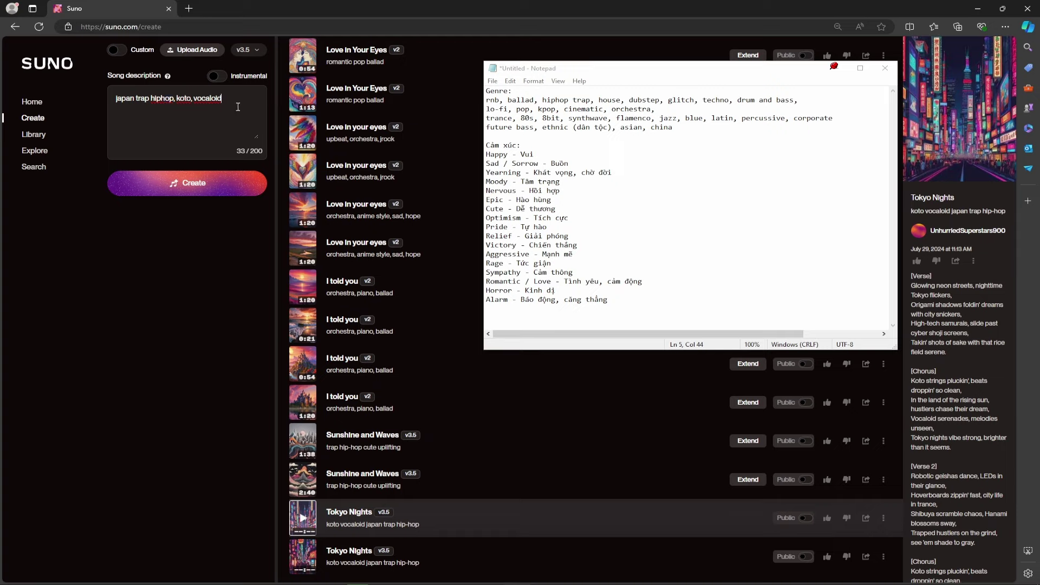
left_click_drag(222, 98, 176, 98)
left_click(347, 558)
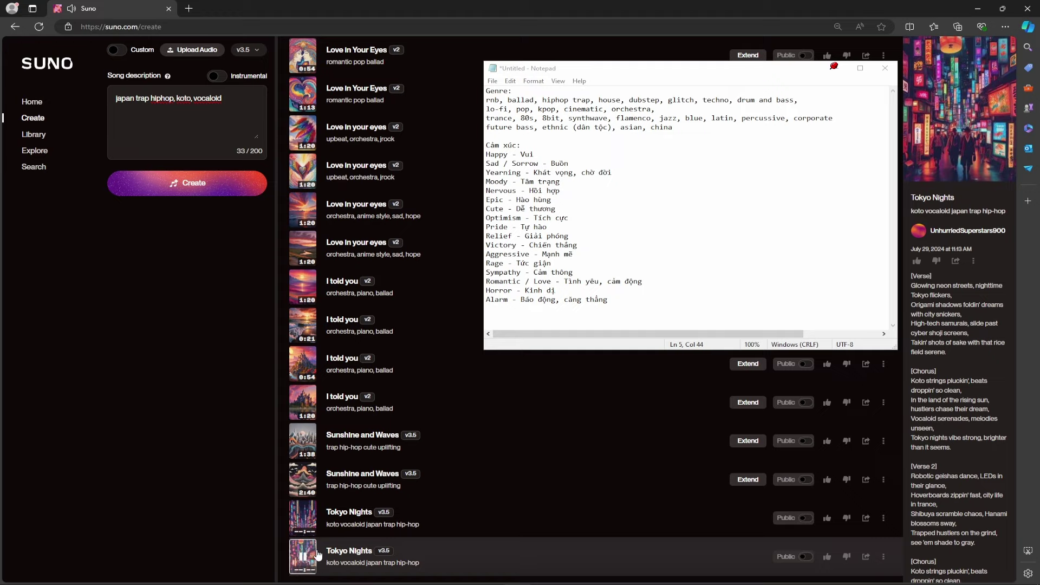
Step: Stop the second 'Tokyo Nights' track and clear the whole song description
left_click(318, 556)
mouse_move(180, 99)
left_mouse_down()
mouse_move(221, 99)
mouse_move(143, 100)
left_mouse_up()
key("ctrl+a")
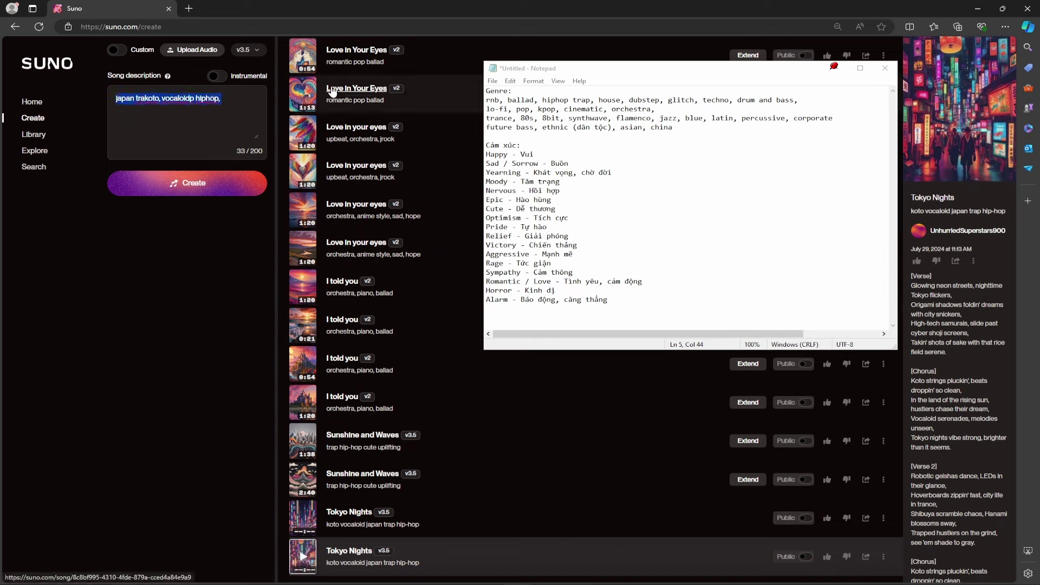
key("BackSpace")
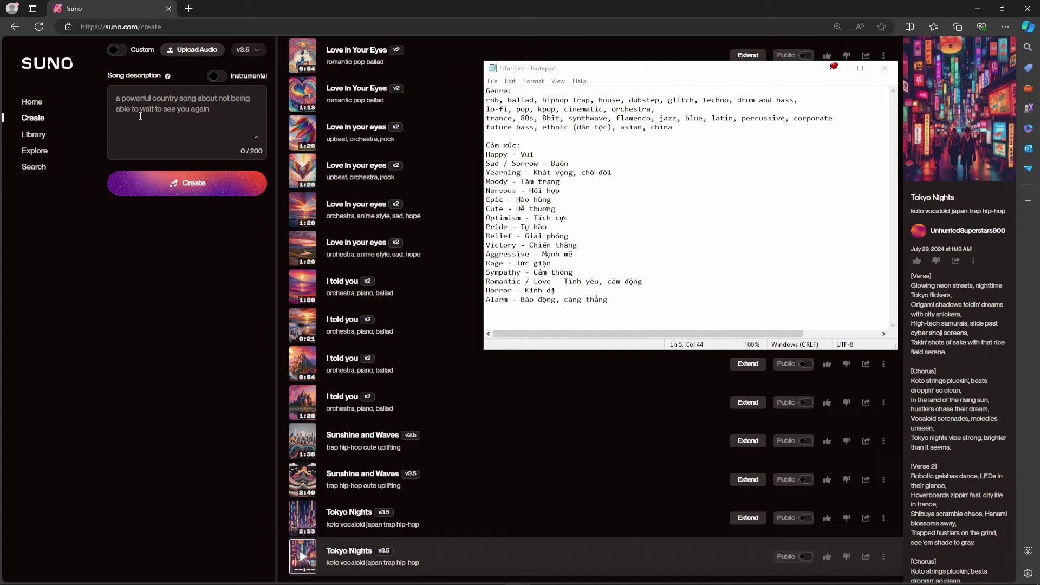
Step: Type 'romantic ballad 80s, string pads' as the new song description
type("ball")
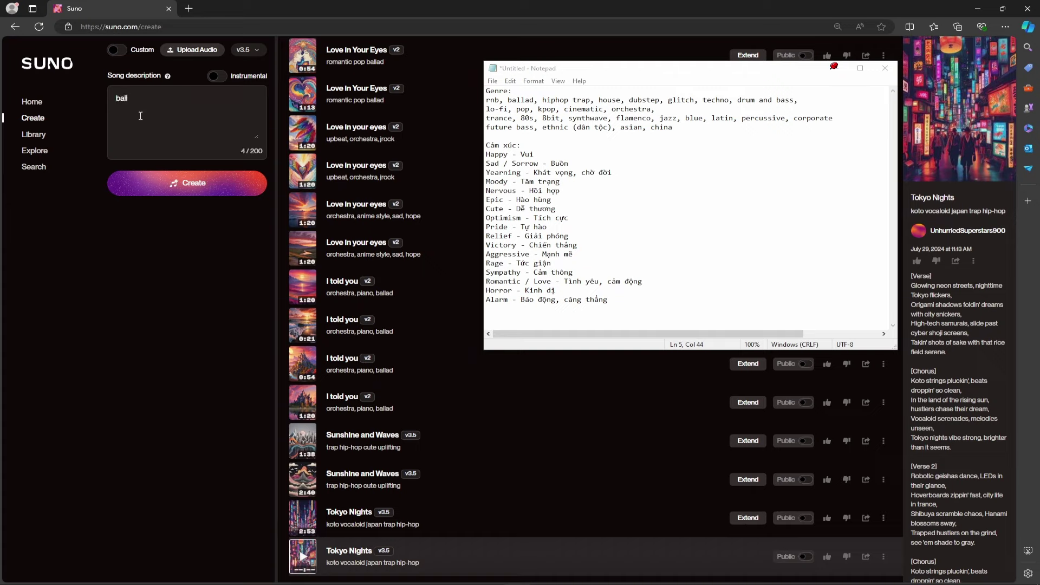
key("BackSpace")
key("BackSpace")
key("BackSpace")
key("BackSpace")
type("romanti")
type("c ballad./")
key("BackSpace")
left_click(196, 97)
type("80")
type("s,")
type(",")
type("s")
type("tring pads")
left_click_drag(227, 106, 184, 97)
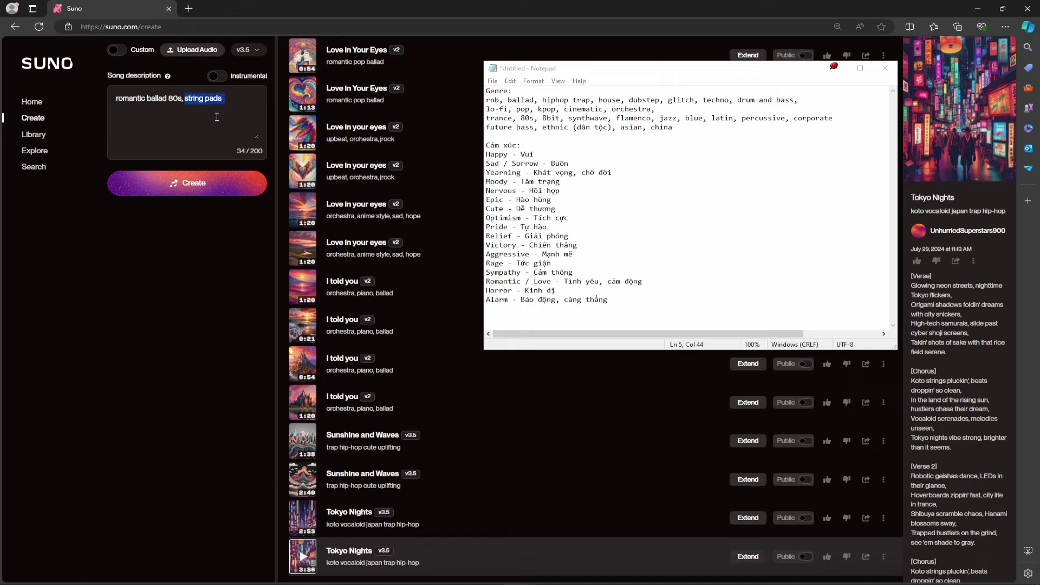
left_click(188, 180)
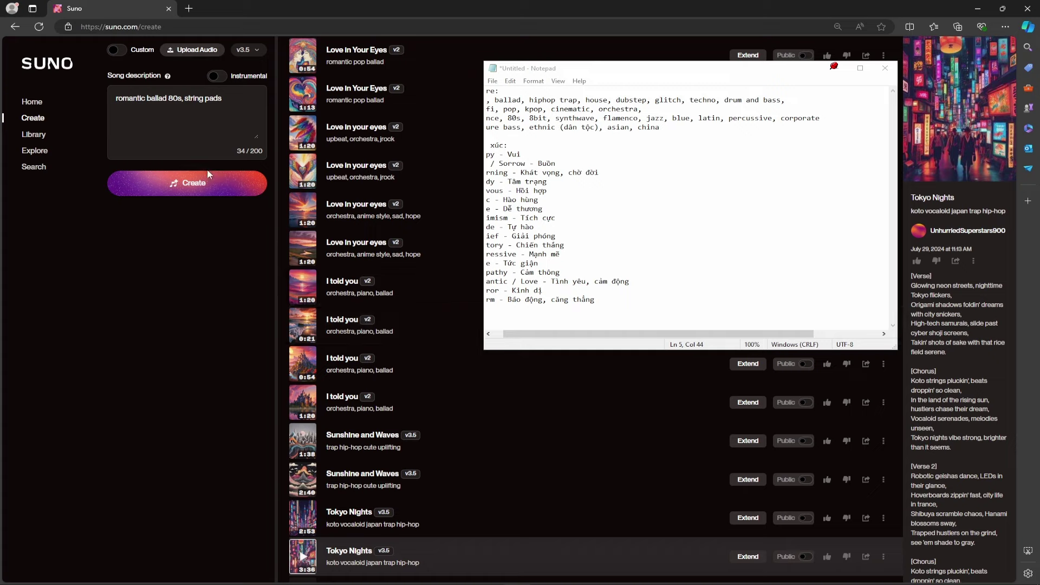
Step: Create songs from the ballad description, minimize Notepad, and play the second 'Love in the Air' track
left_click(236, 179)
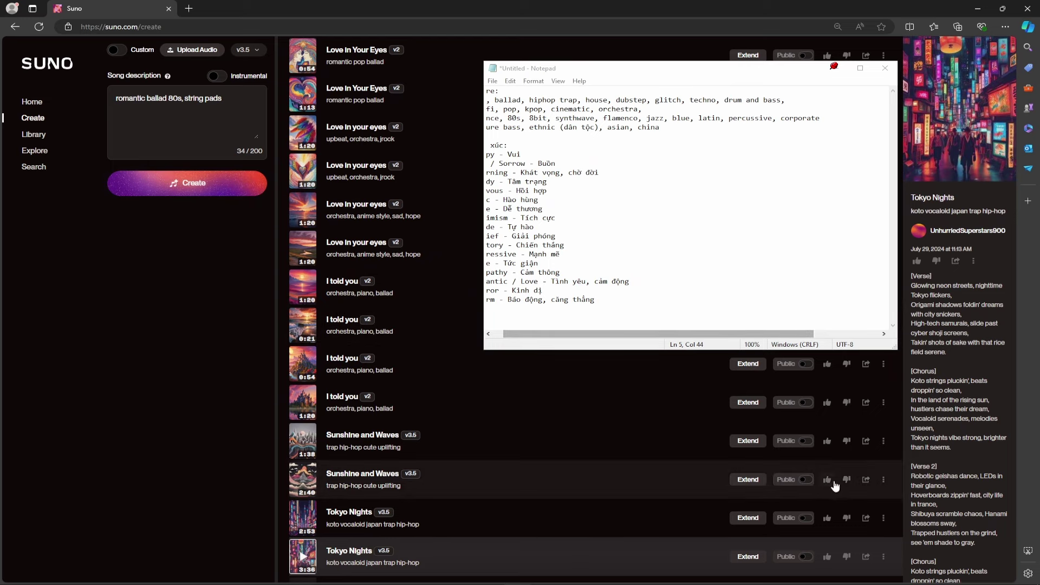
left_click_drag(845, 68, 759, 118)
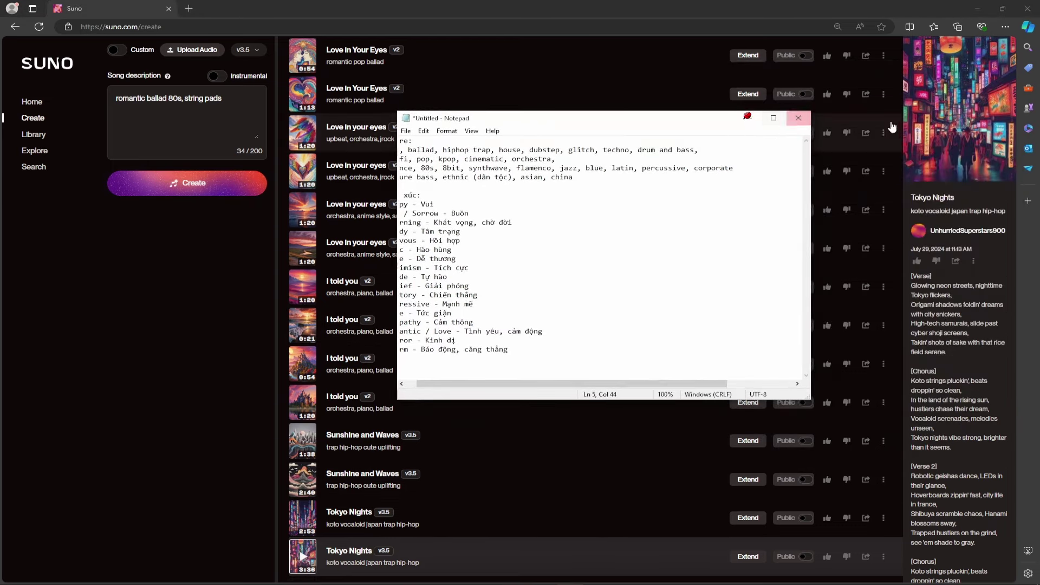
left_click(754, 122)
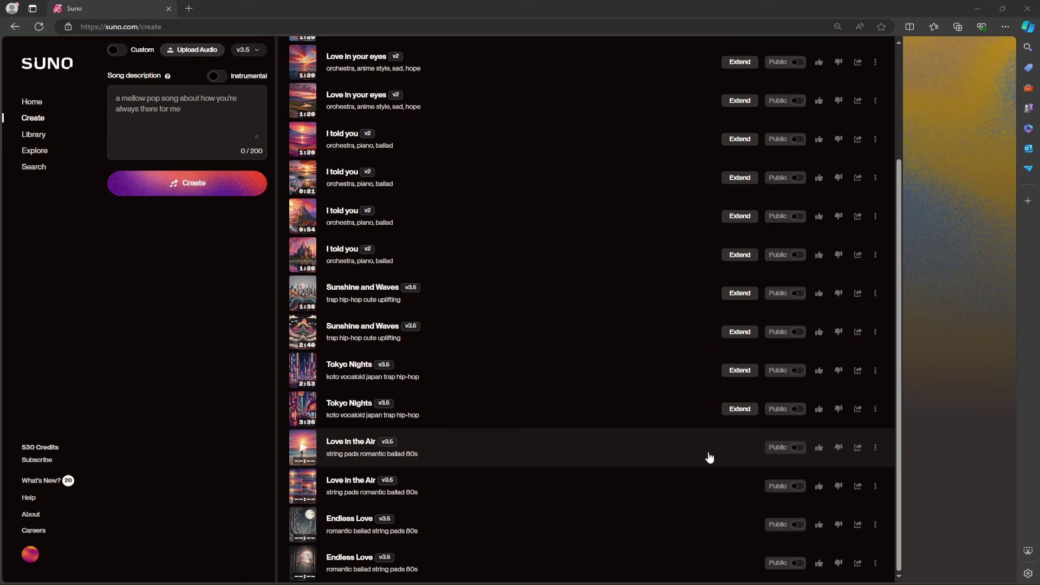
left_click(303, 487)
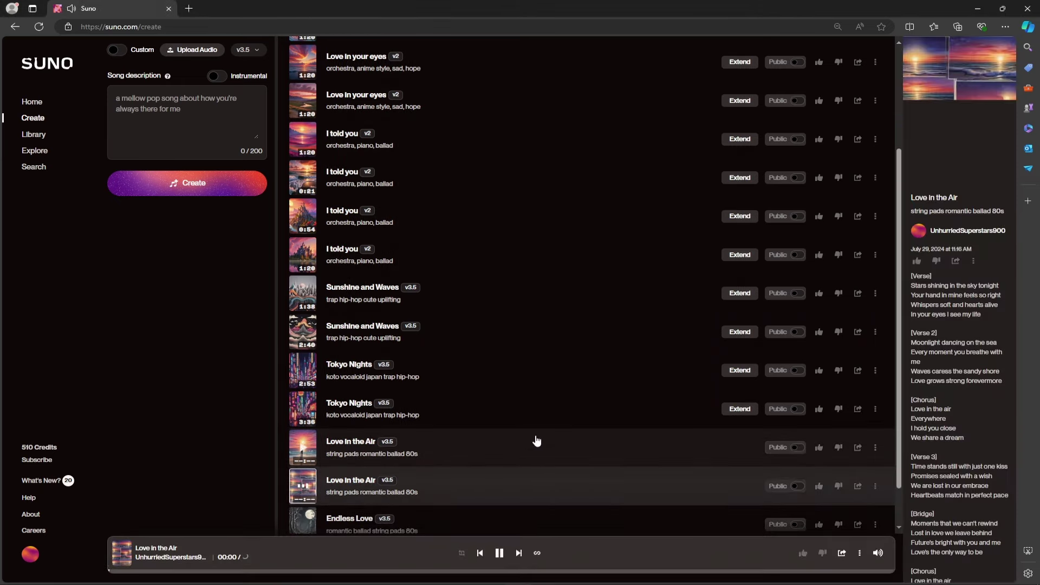
scroll(536, 441, "down", 1)
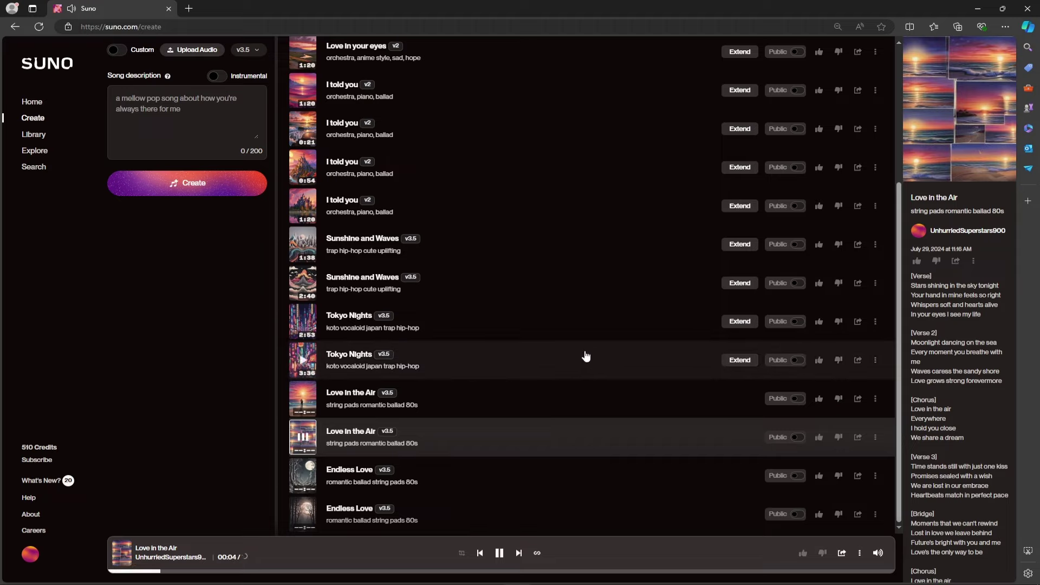
mouse_move(459, 353)
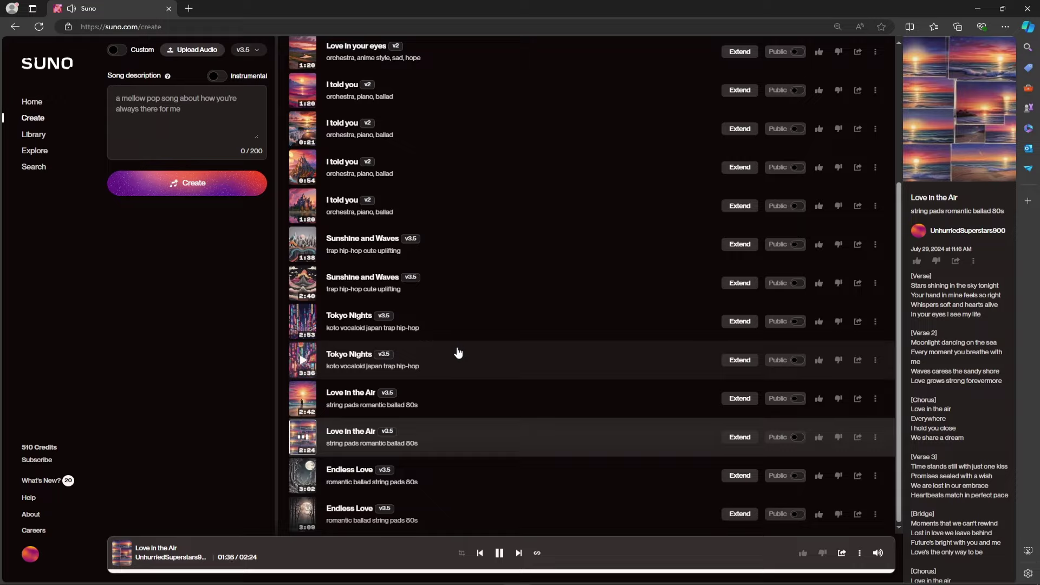
Step: Switch from 'Love in the Air' to the first 'Endless Love' track, pause it, and restore Notepad's genre list
left_click(500, 554)
left_click(313, 476)
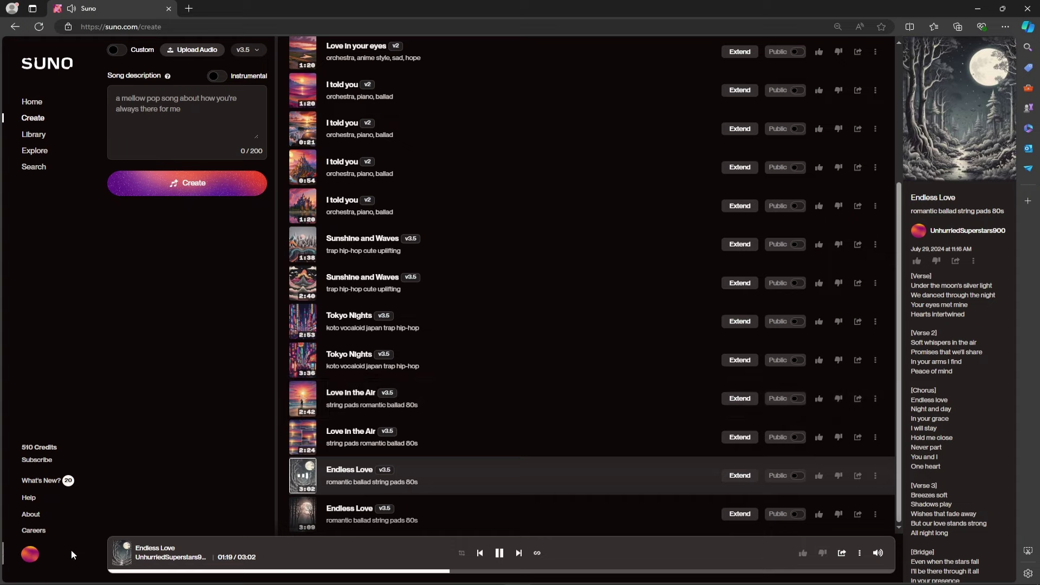
left_click(501, 553)
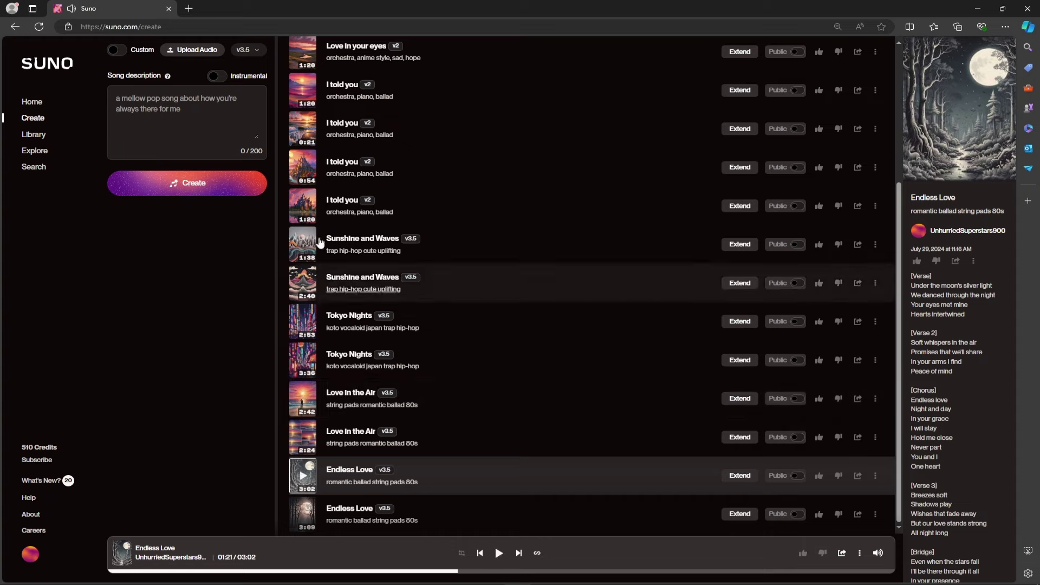
left_click(187, 102)
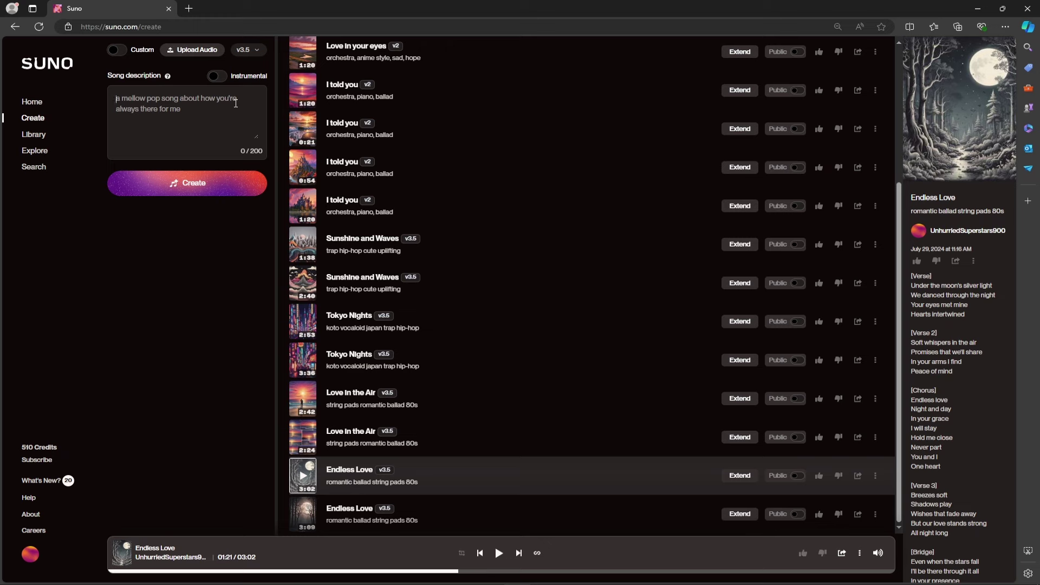
left_click(593, 582)
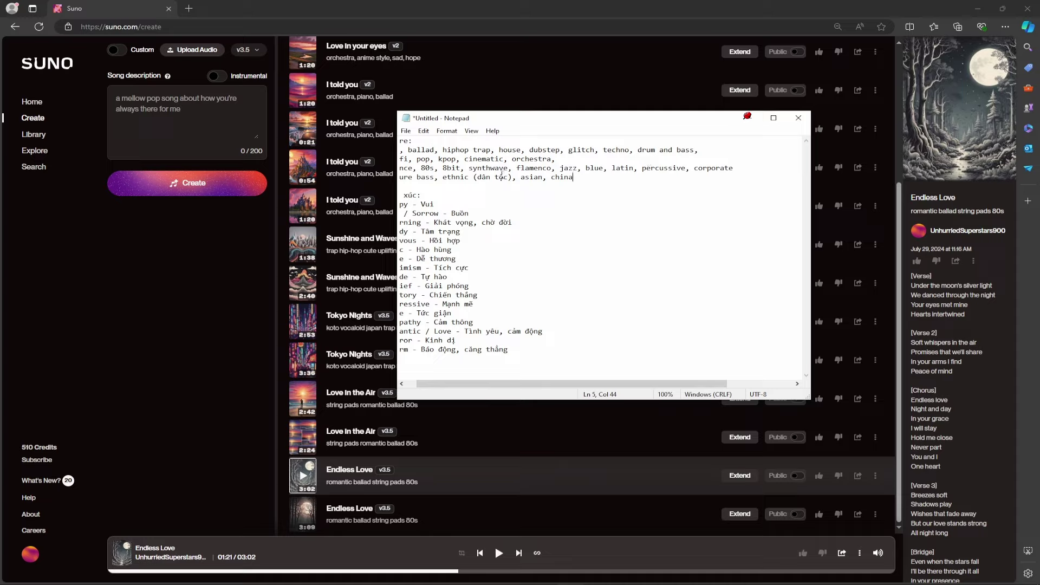
Step: Scroll Notepad's list to show line beginnings, then start retyping Suno's song description as 'Cinematic Orchestra'
left_click(405, 178)
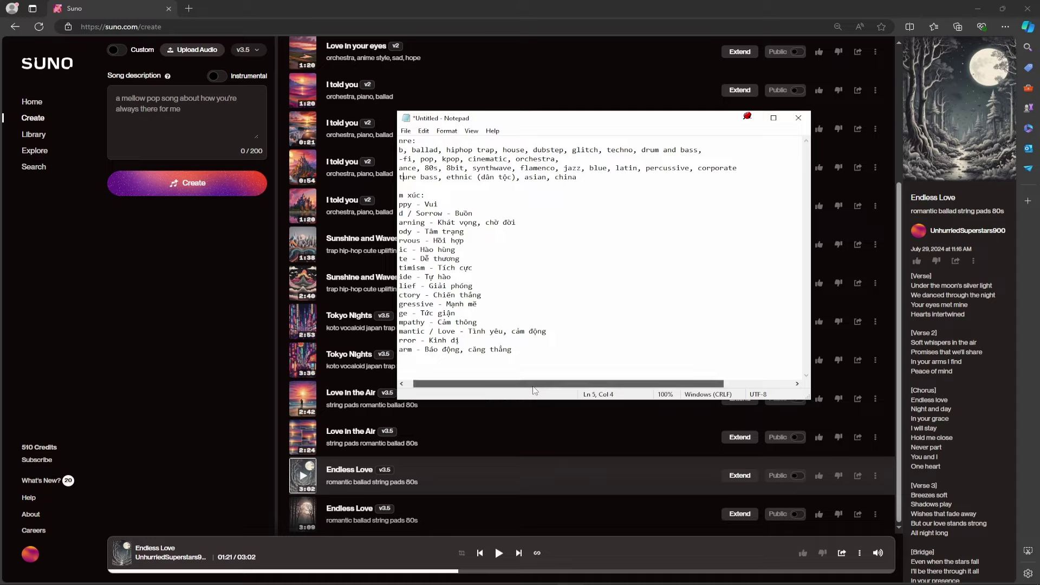
scroll(529, 283, "left", 3)
left_click(189, 128)
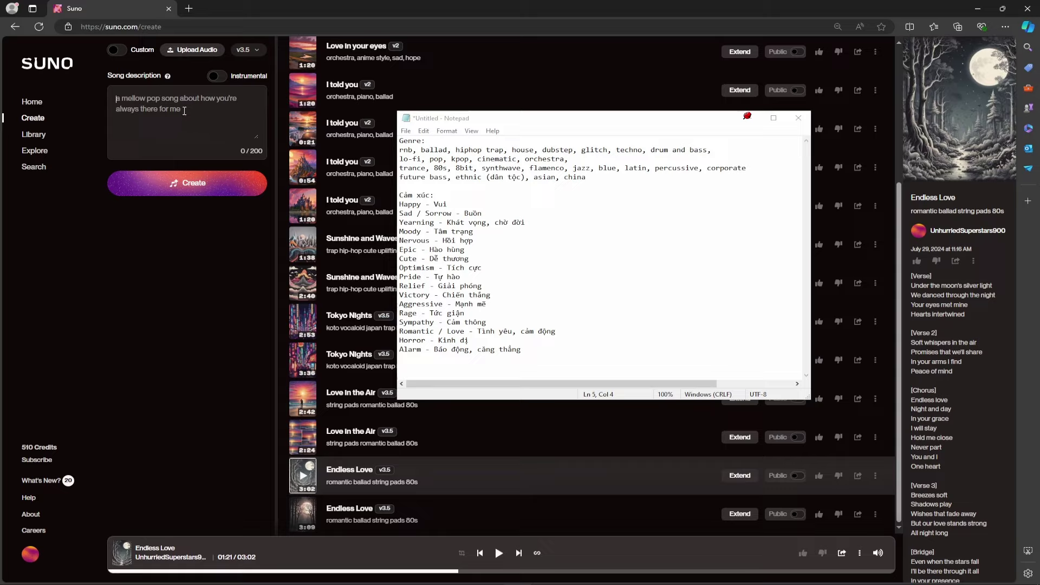
type("Cinem")
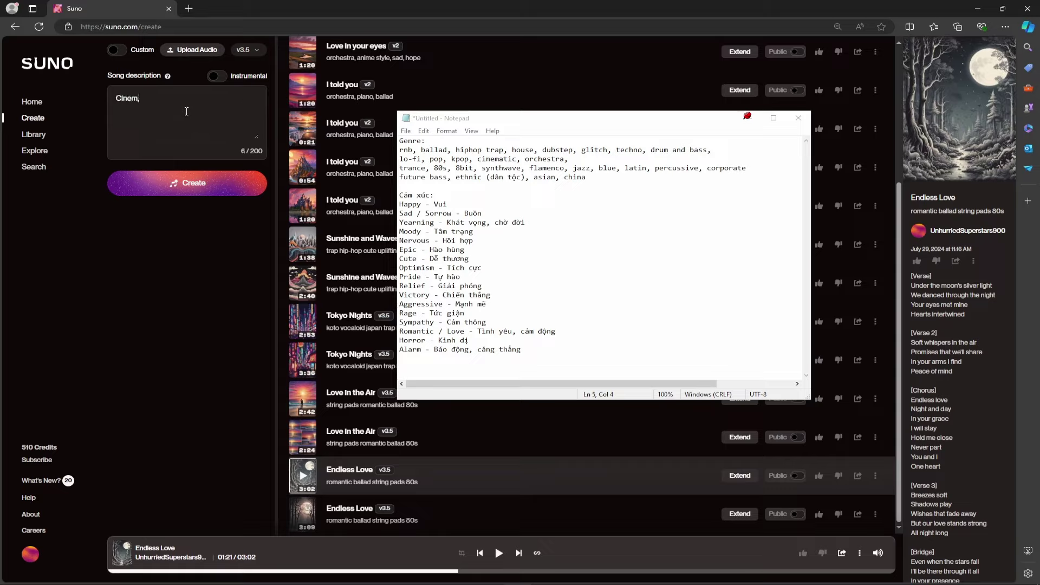
type("tic")
type("Epic ")
type(" Orc")
type("hestra")
Step: Turn on Instrumental and create songs from 'Epic Cinematic Orchestra'
left_click(216, 76)
left_click(240, 190)
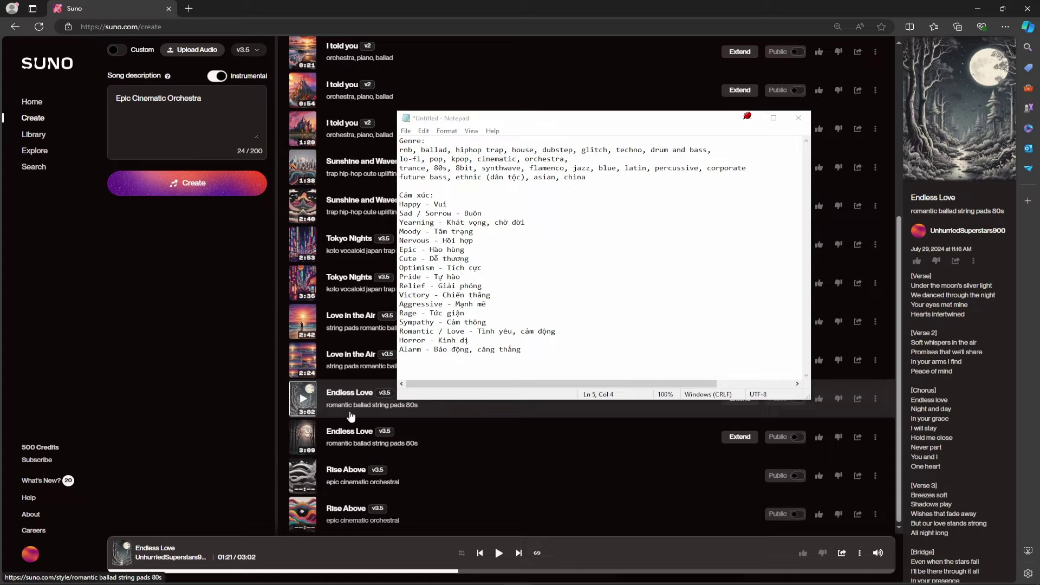
Step: Play the first 'Rise Above' orchestral instrumental
left_click(303, 476)
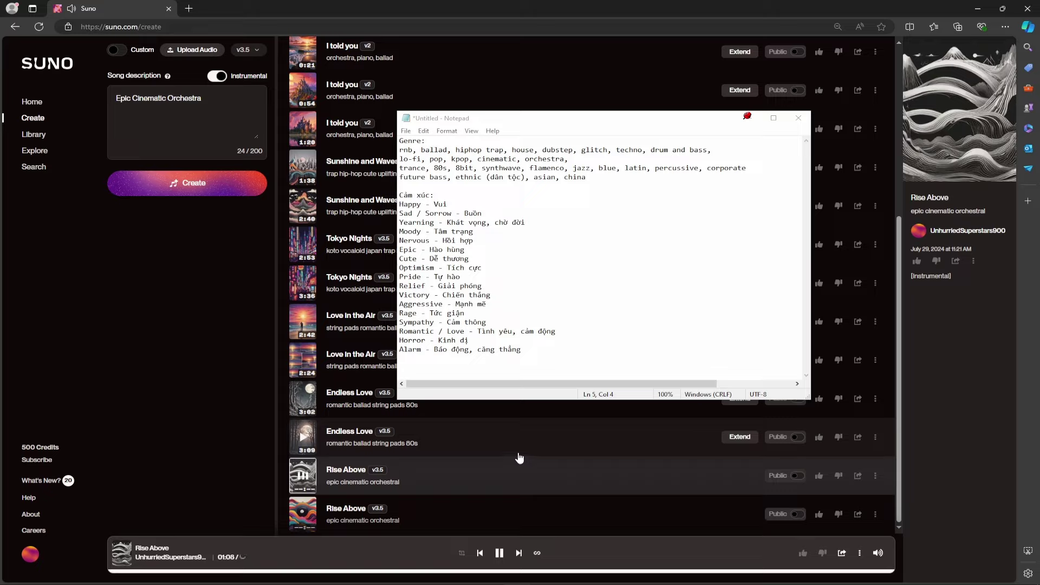
Step: Pause the first 'Rise Above' track and play the second 'Rise Above' version
left_click(499, 553)
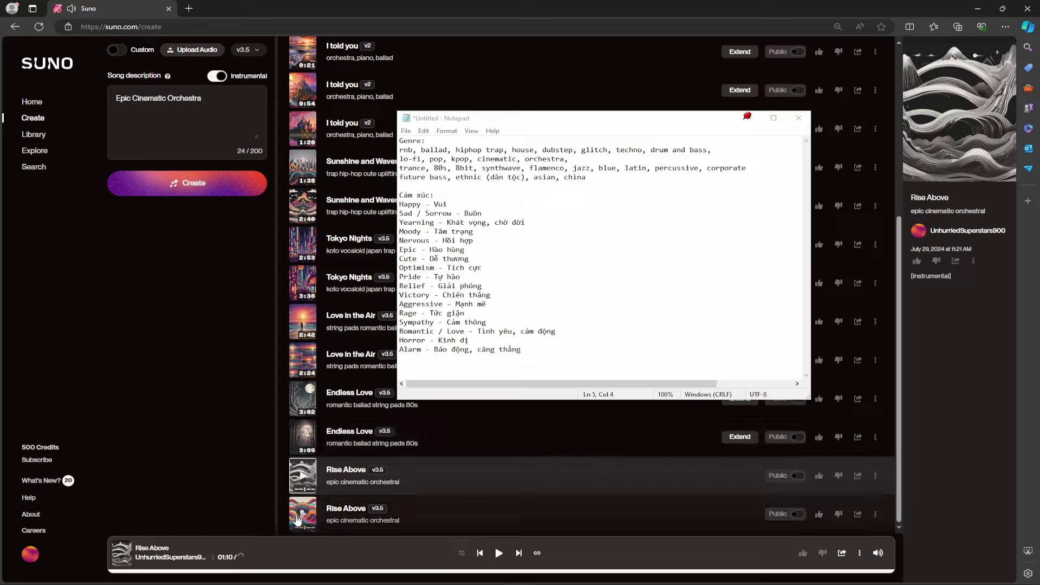
left_click(372, 506)
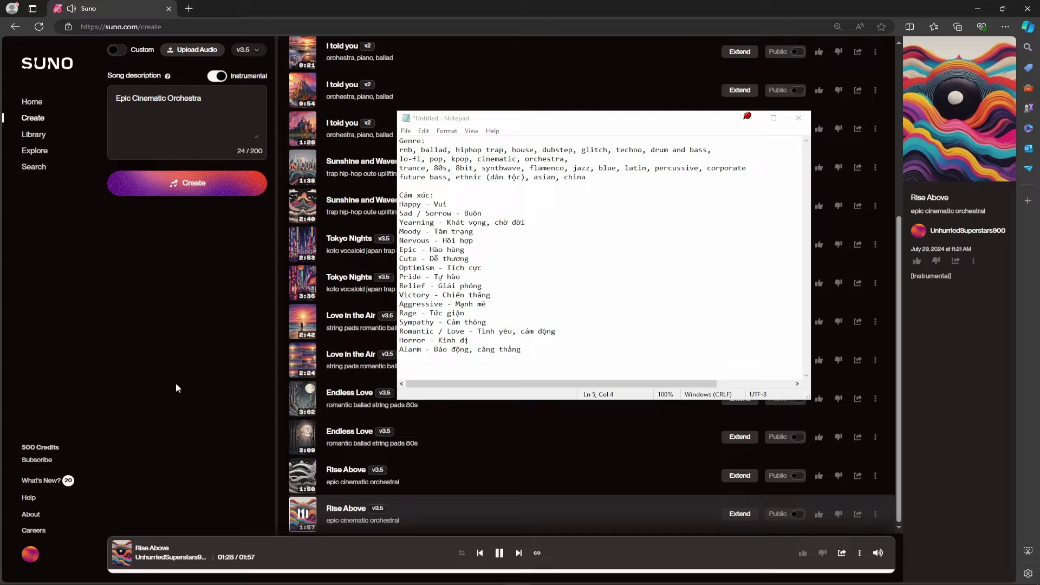
Step: Pause playback, replace the description with 'happy kpop, nan xiao', and create two 'Shining Dream' tracks
left_click(499, 553)
type(",")
left_click_drag(233, 113, 91, 101)
key("BackSpace")
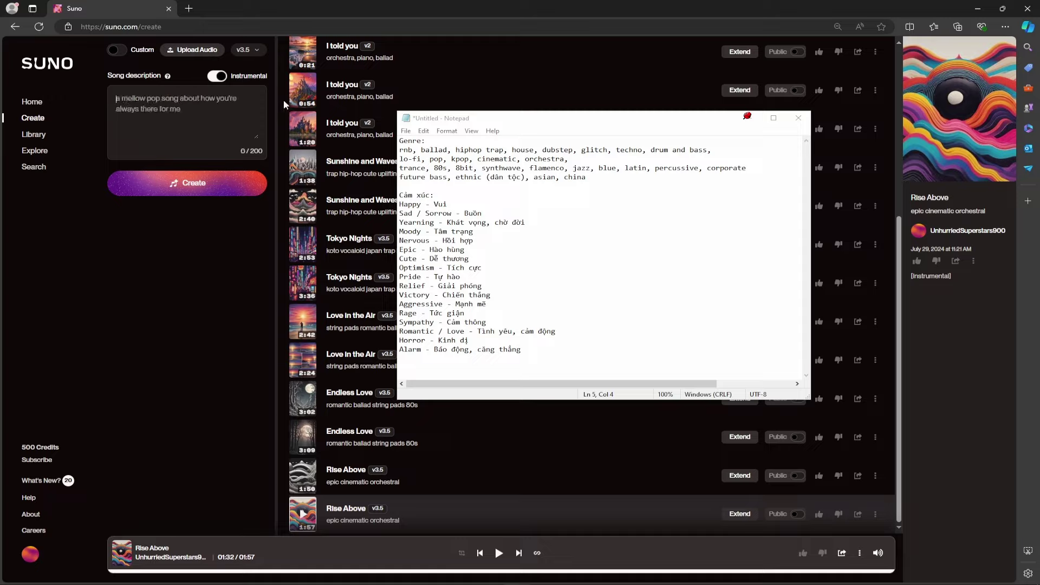
type("kpop")
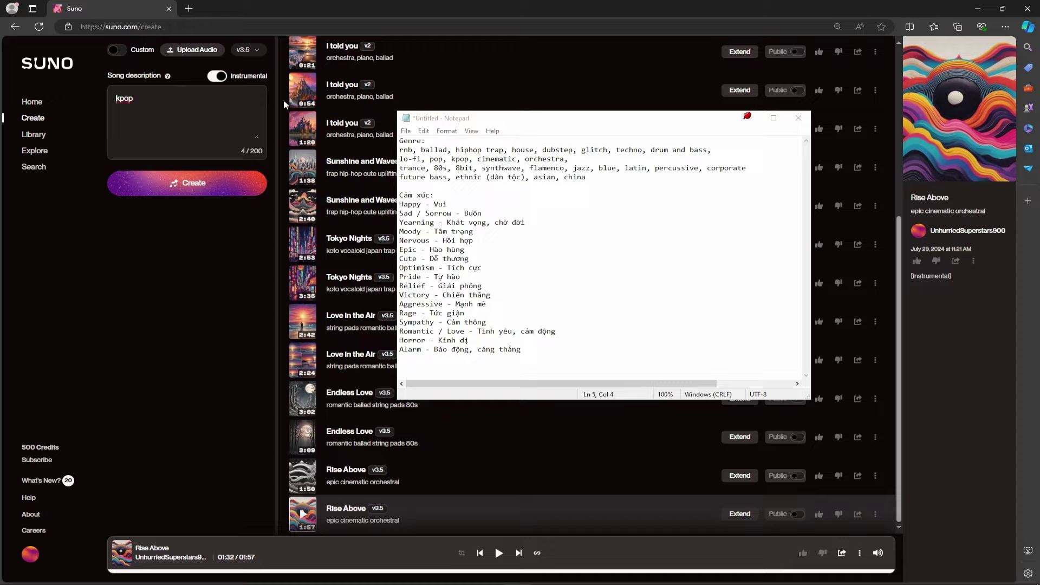
key("Home")
type("ha")
type("ppy kpop")
type(", ")
type("nan")
type(" xiao")
left_click(248, 186)
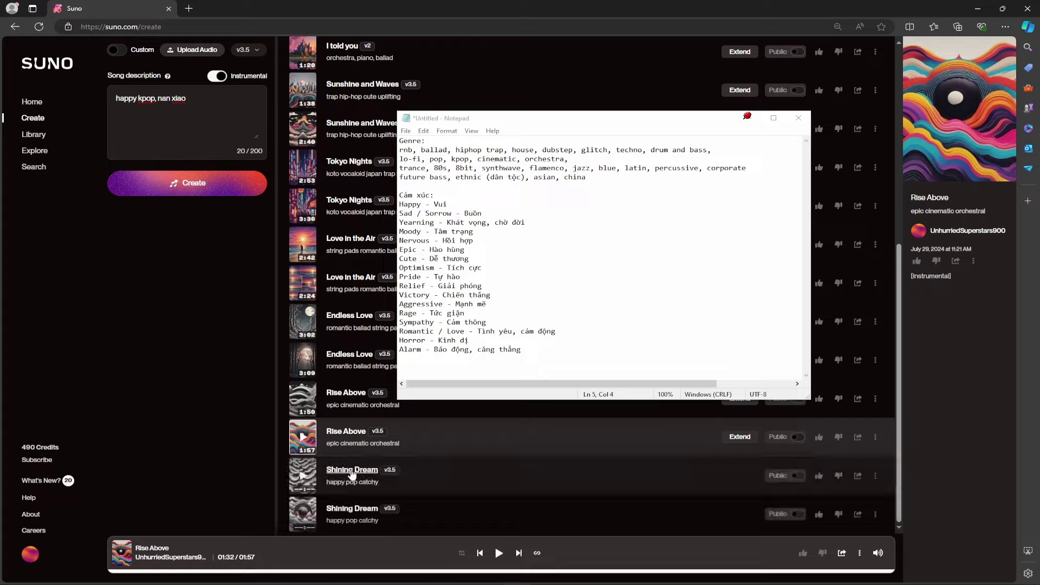
Step: Play the first Shining Dream track briefly, then pause it at 0:18
left_click(313, 484)
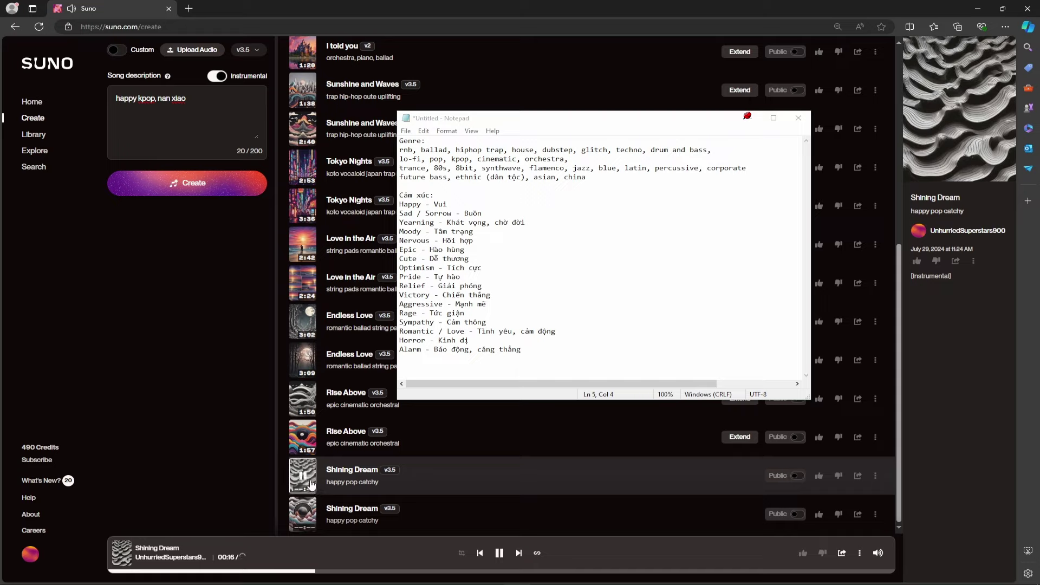
left_click(310, 481)
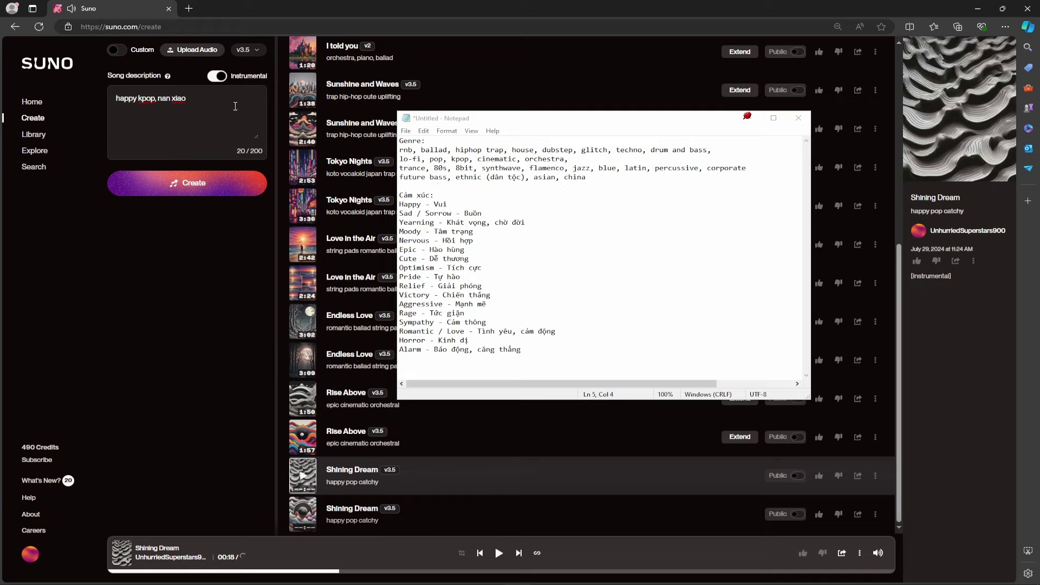
Step: Remove 'happy ' and the 'k', add 'korean ' before 'pop', and create the songs
left_click_drag(184, 98, 109, 108)
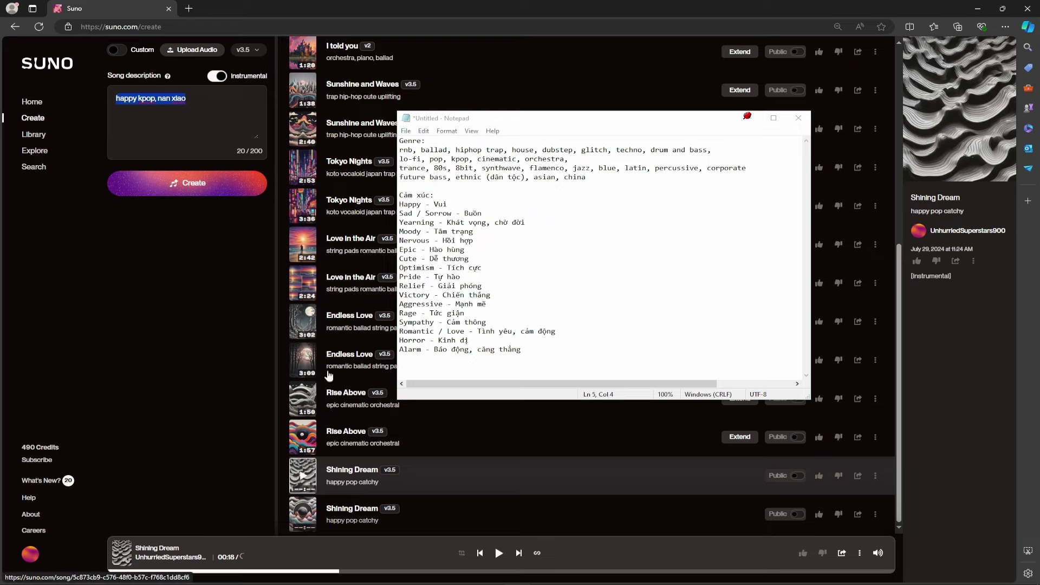
left_click(172, 120)
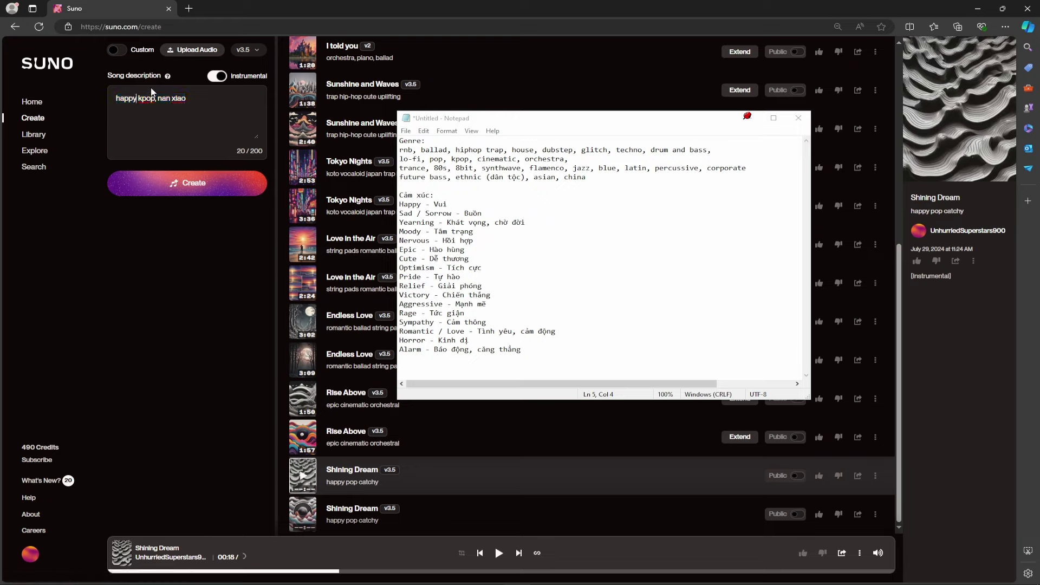
key("BackSpace")
key("BackSpace")
key("BackSpace")
key("Delete")
type("korean")
left_click(203, 187)
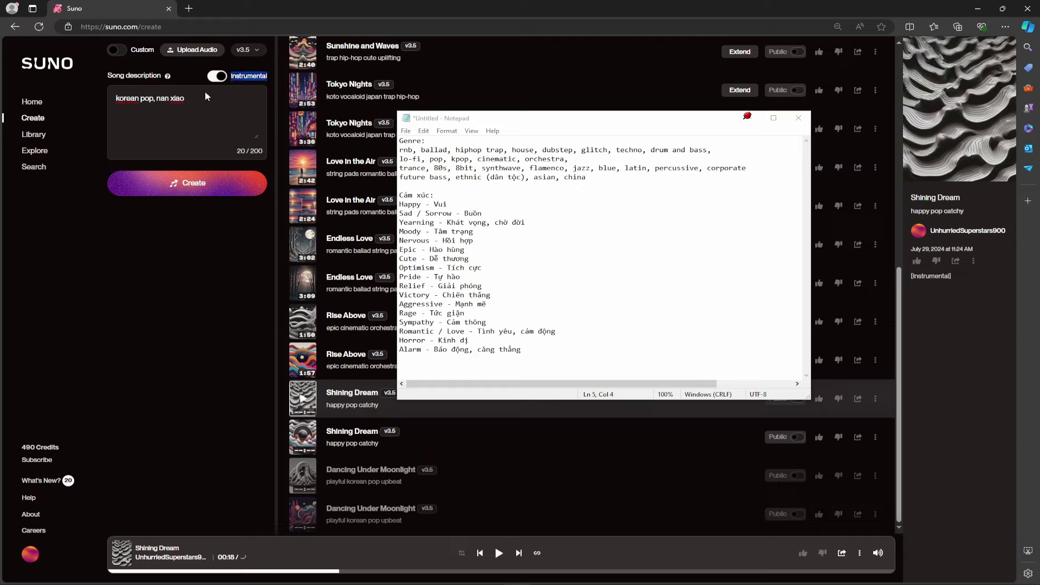
Step: Replace 'nan xiao' with 'flute' and play the first Dancing Under Moonlight track
left_click_drag(186, 99, 156, 95)
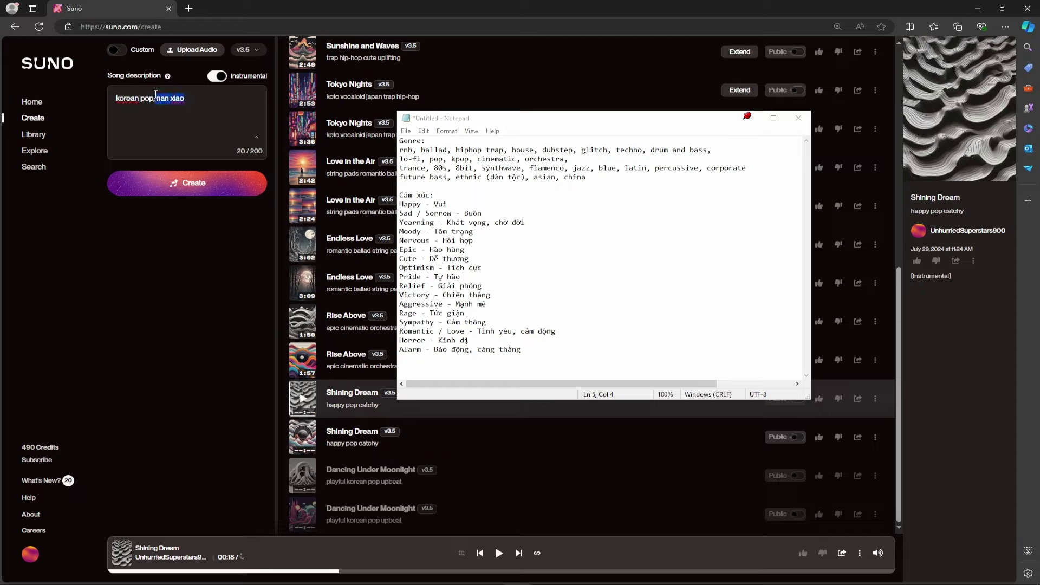
left_click(189, 106)
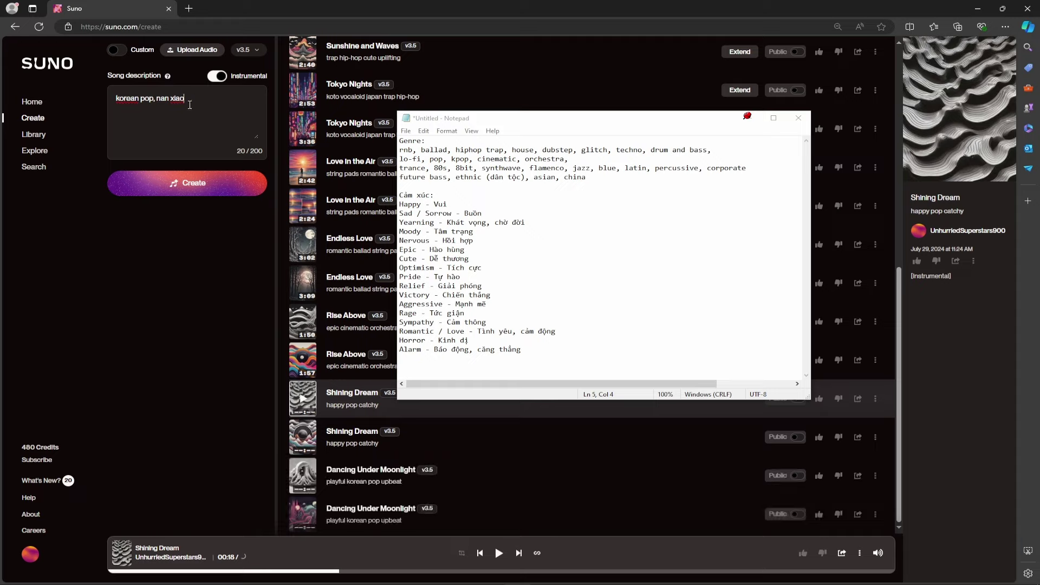
key("BackSpace")
key("BackSpace")
key("BackSpace")
key("BackSpace")
key("BackSpace")
key("BackSpace")
key("BackSpace")
key("BackSpace")
type("fl")
type("it")
key("BackSpace")
key("BackSpace")
type("ute")
left_click(302, 475)
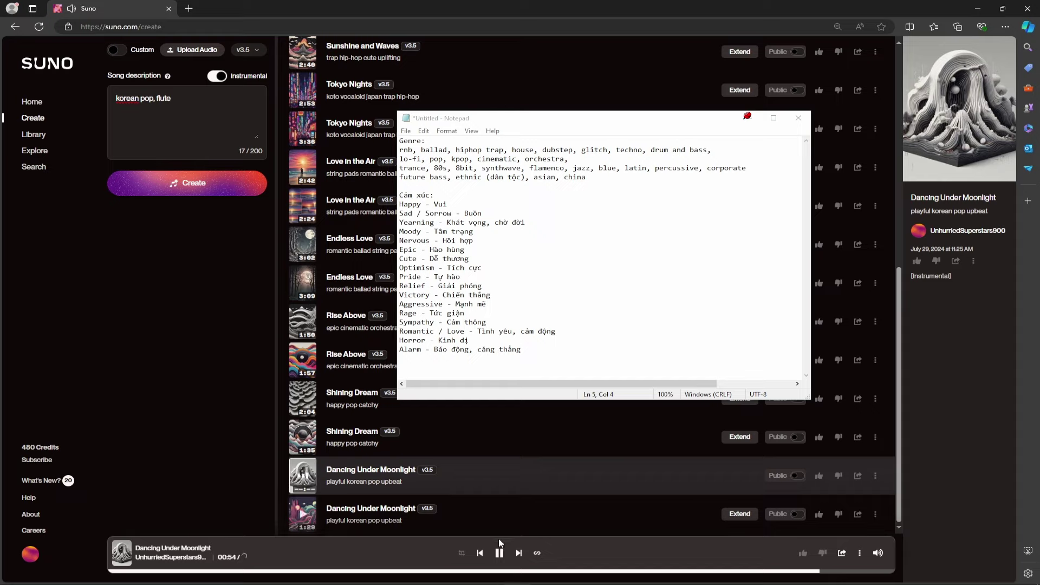
Step: Play the second Dancing Under Moonlight track, keeping the Notepad genre list on top
left_click(498, 553)
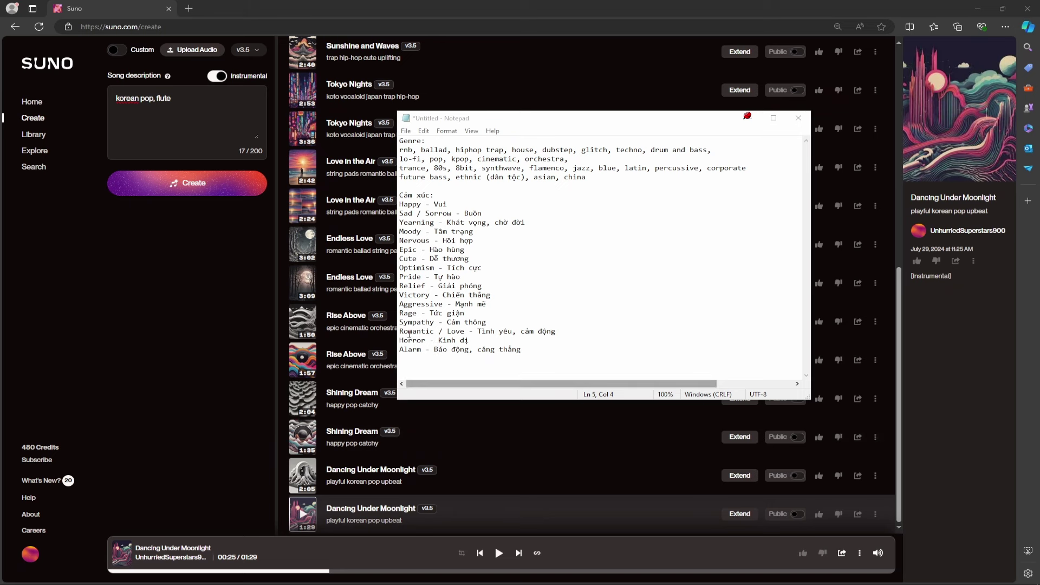
key("alt+Tab")
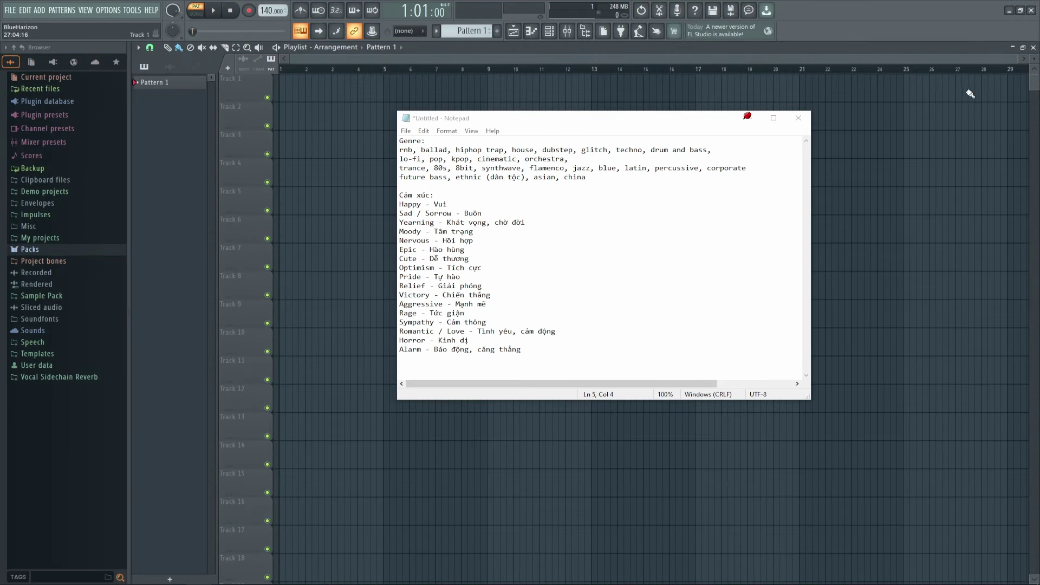
key("alt+Tab")
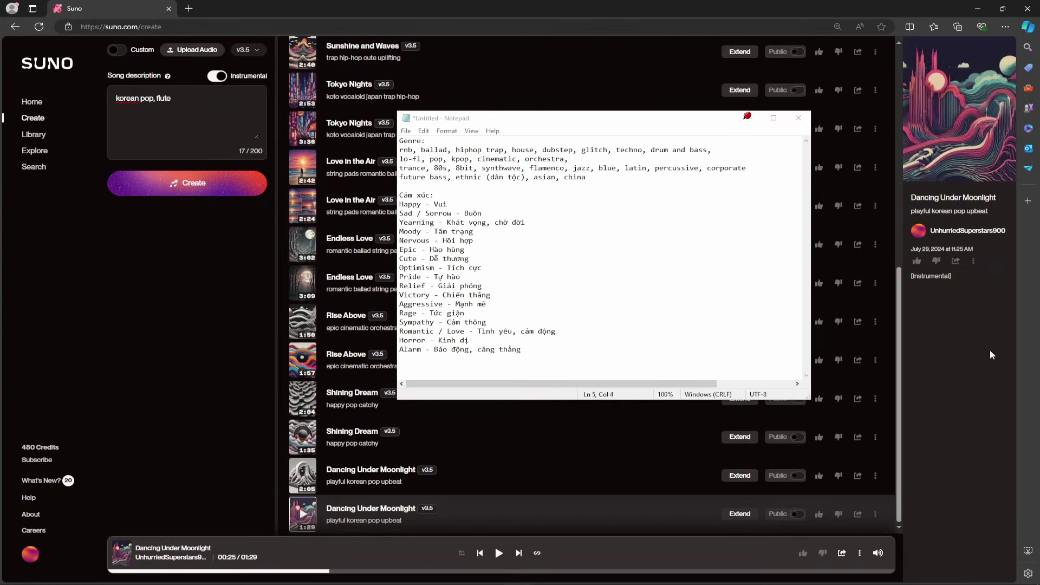